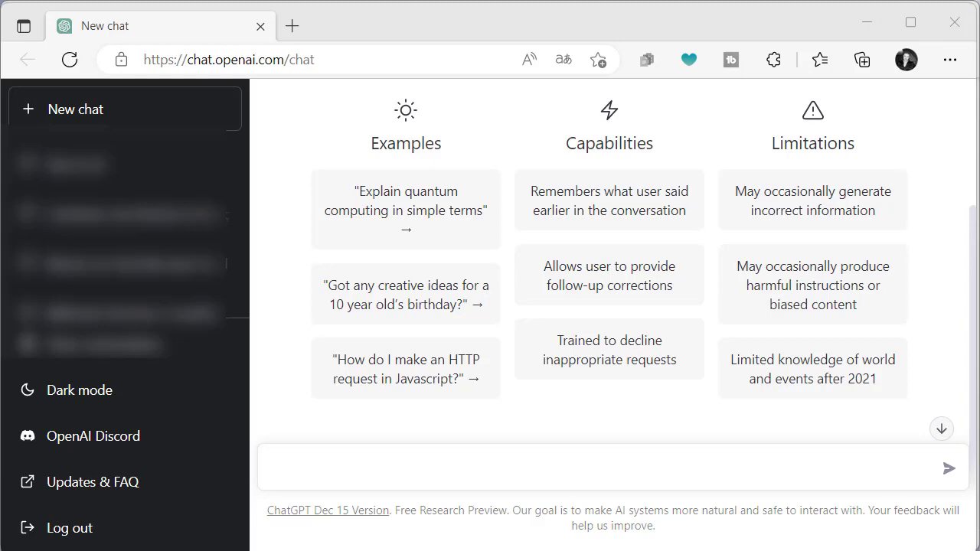
Step: Send ChatGPT the greeting 'hello qui es tu ?'
{"action": "left_click", "coordinate": [454, 473]}
{"action": "type", "text": "hello qui es tu ?"}
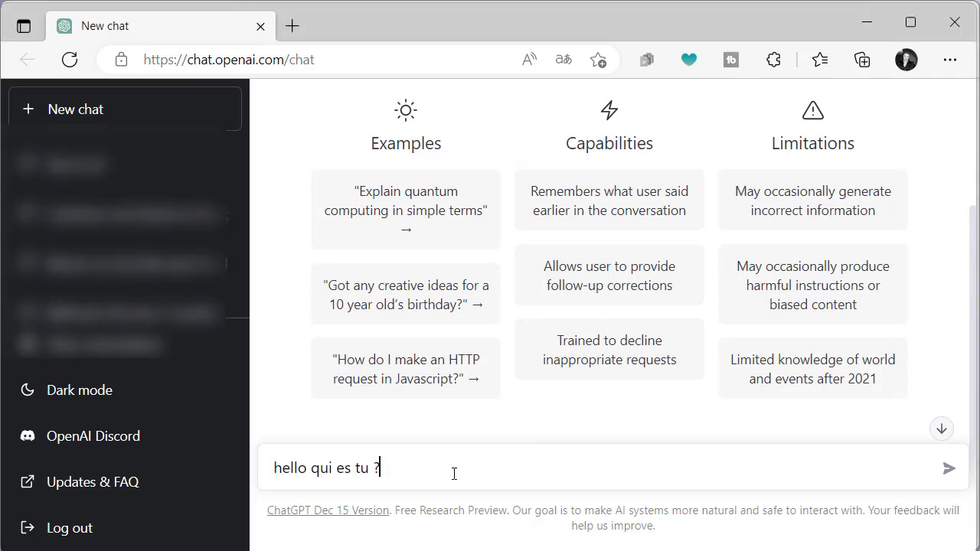
{"action": "left_click", "coordinate": [948, 468]}
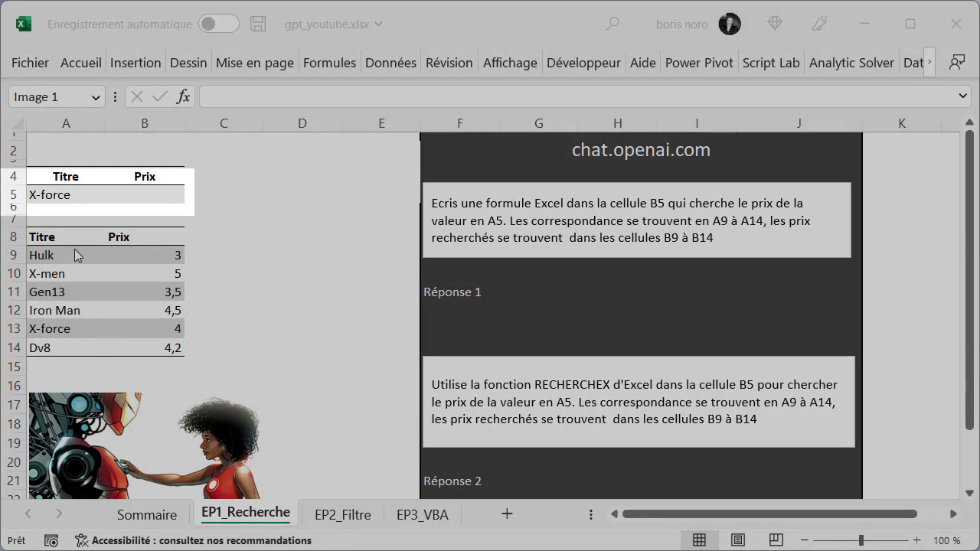
Step: Check that A5 holds the X-force title in its dropdown and select price cell B5
{"action": "left_click", "coordinate": [67, 196]}
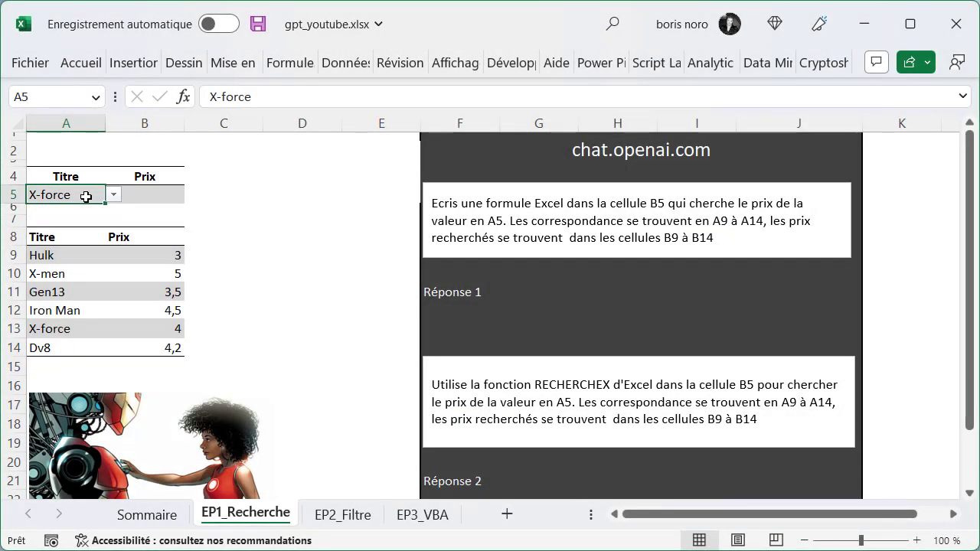
{"action": "left_click", "coordinate": [115, 197]}
{"action": "left_click", "coordinate": [115, 196]}
{"action": "left_click", "coordinate": [166, 196]}
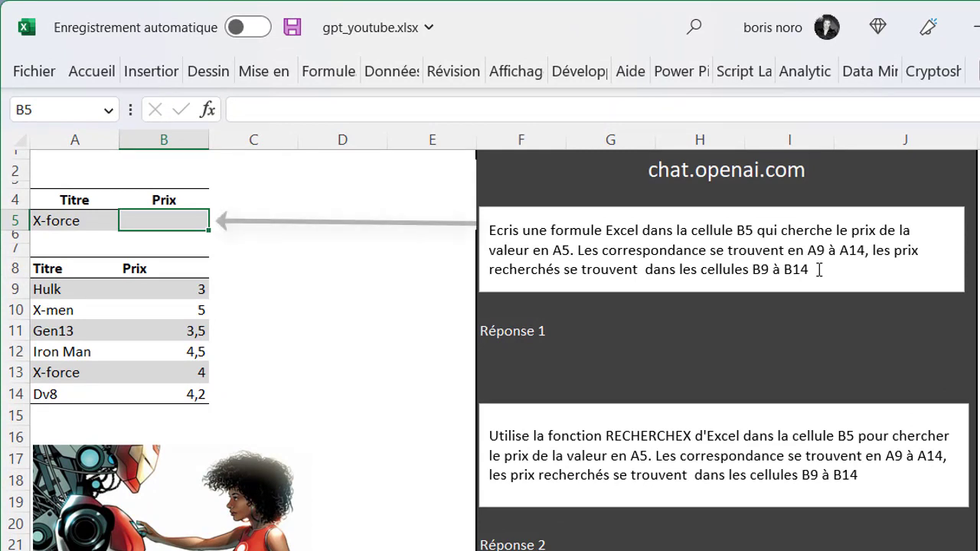
{"action": "left_click", "coordinate": [780, 329]}
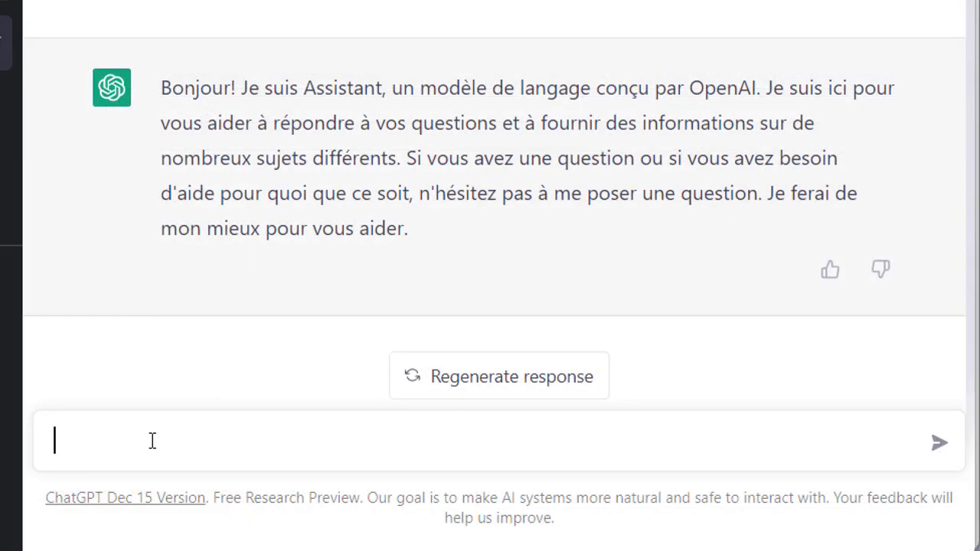
Step: Paste and send the B5 price-lookup question, then select the returned =VLOOKUP(A5, A9:B14, 2, FALSE) line
{"action": "key", "text": "ctrl+v"}
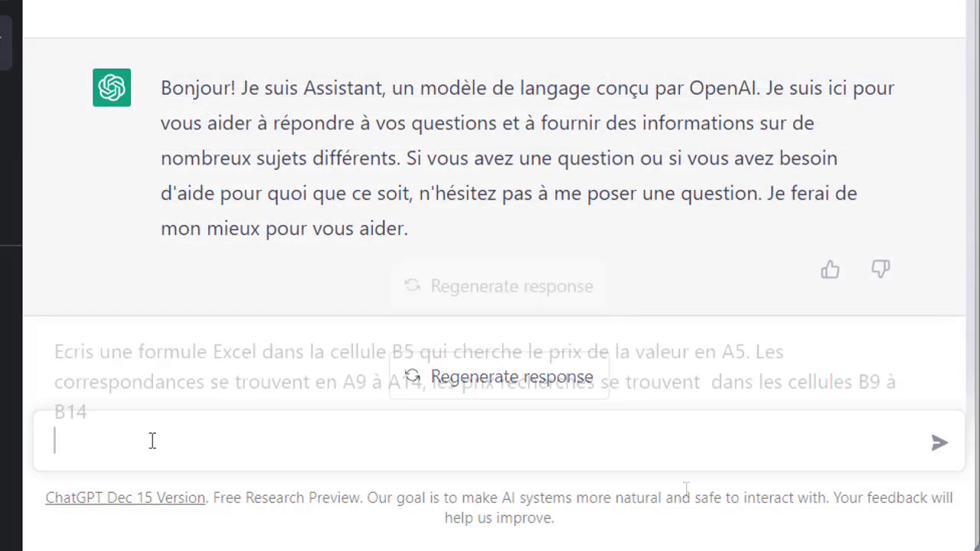
{"action": "left_click", "coordinate": [938, 445]}
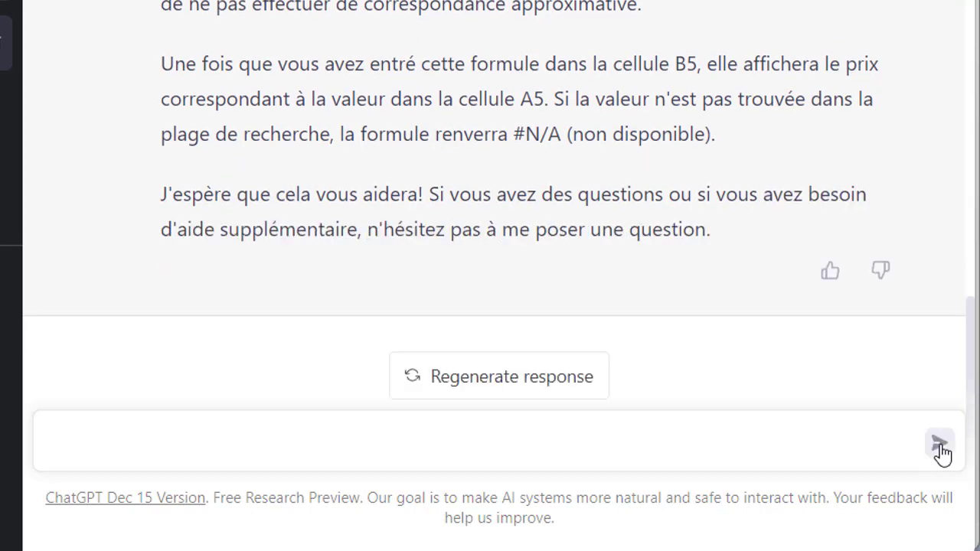
{"action": "scroll", "coordinate": [733, 245], "scroll_direction": "up", "scroll_amount": 5}
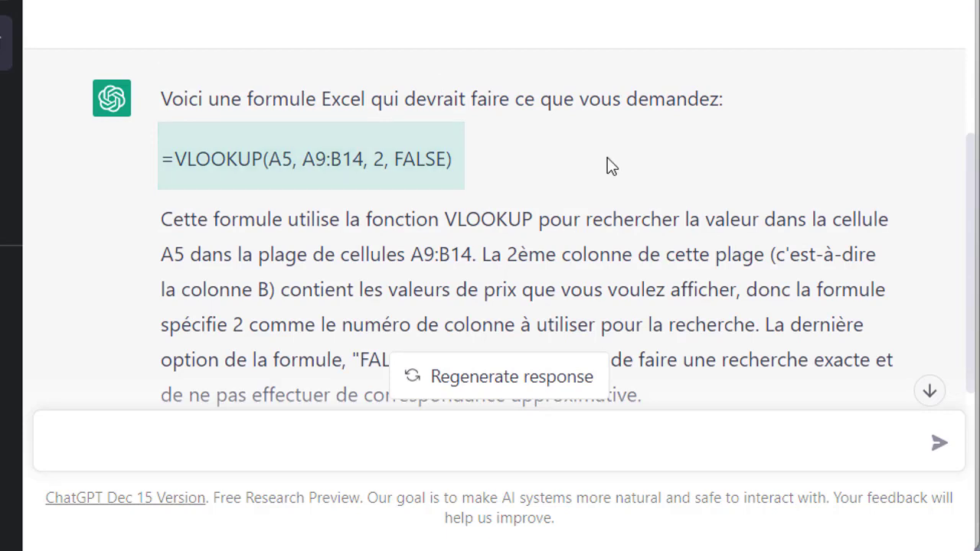
{"action": "triple_click", "coordinate": [424, 170]}
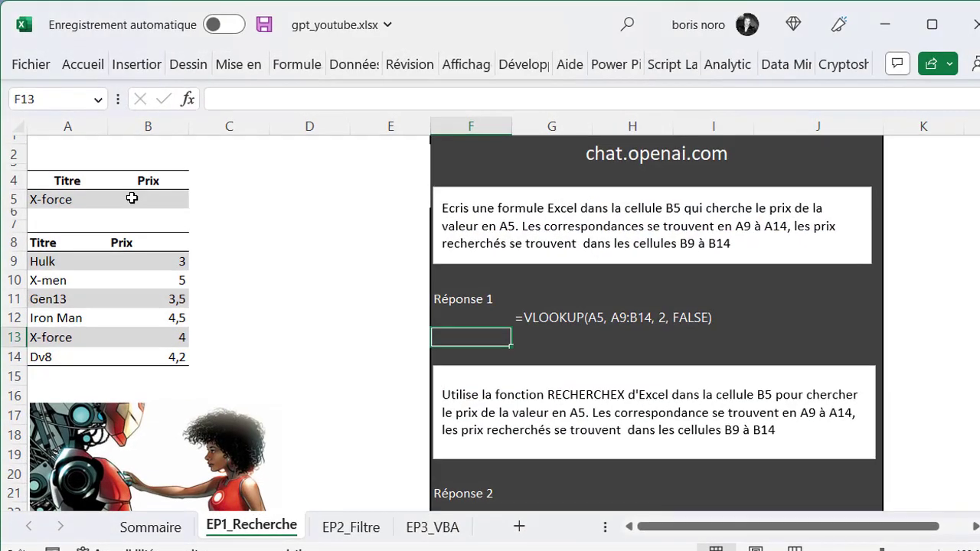
Step: Enter =RECHERCHEV(A5;A9:B14;2;FAUX) in B5 so it returns X-force's price of 4
{"action": "left_click", "coordinate": [161, 218]}
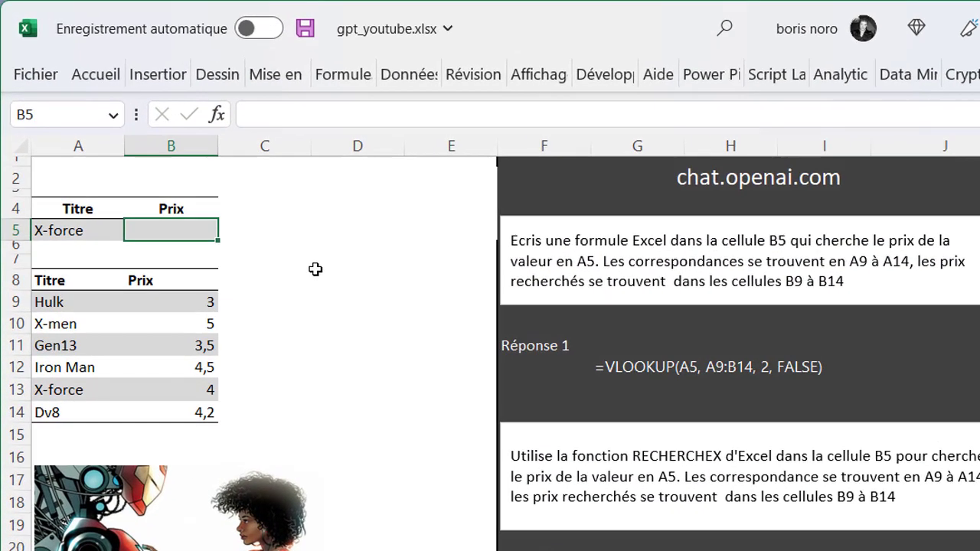
{"action": "type", "text": "=RECHERCHEV("}
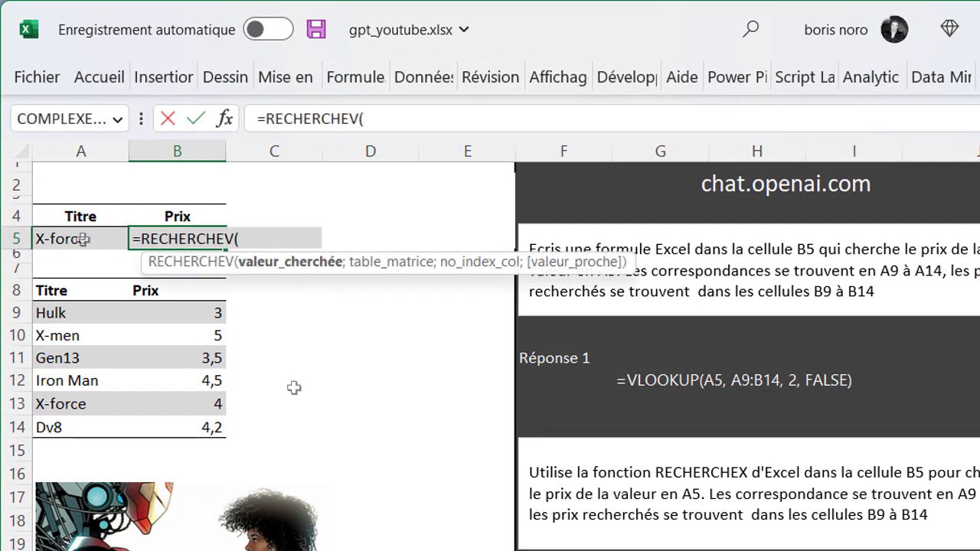
{"action": "left_click", "coordinate": [80, 239]}
{"action": "type", "text": ";"}
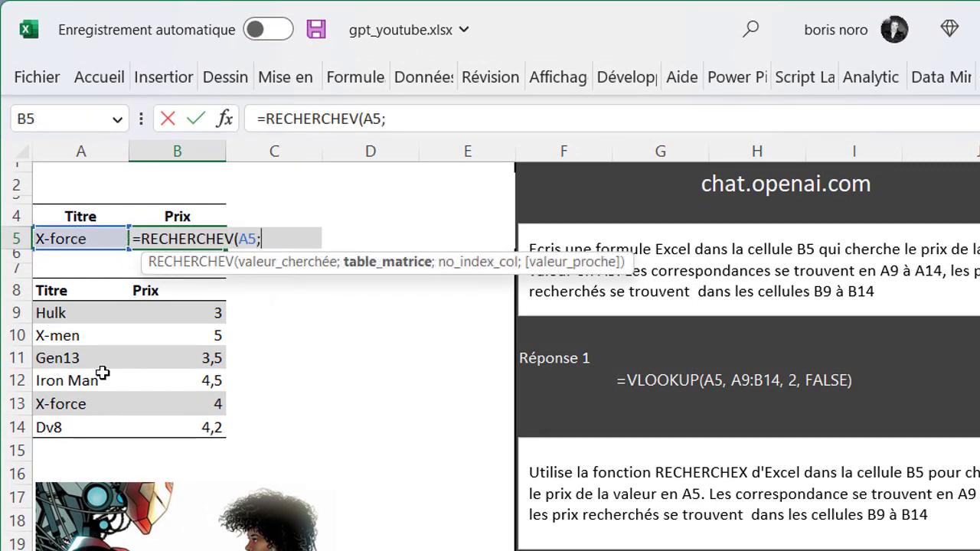
{"action": "left_click_drag", "start_coordinate": [48, 313], "coordinate": [279, 398]}
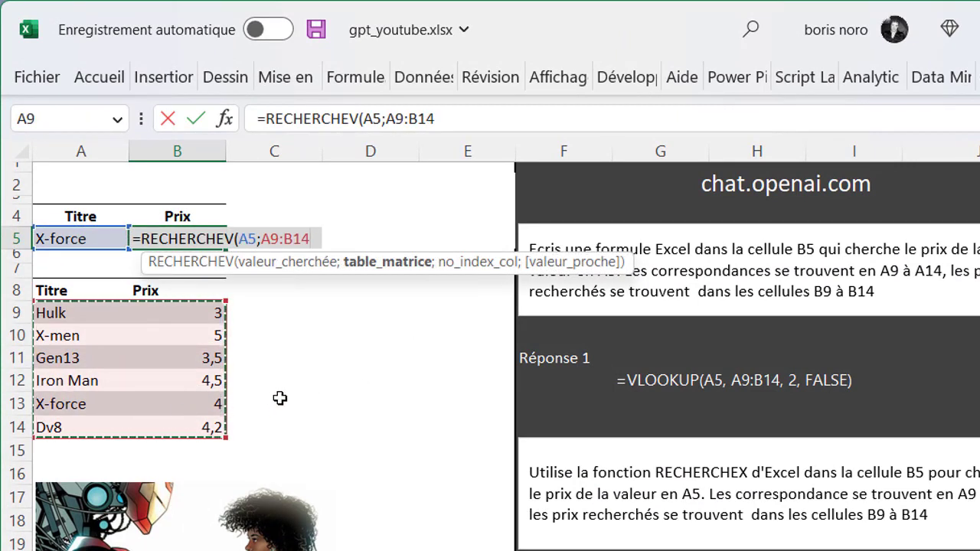
{"action": "type", "text": ";"}
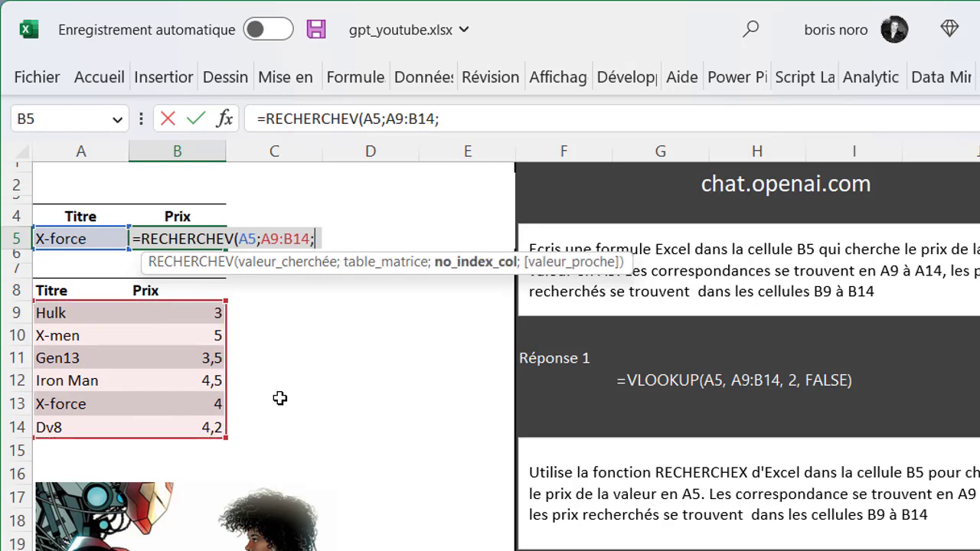
{"action": "type", "text": "2;"}
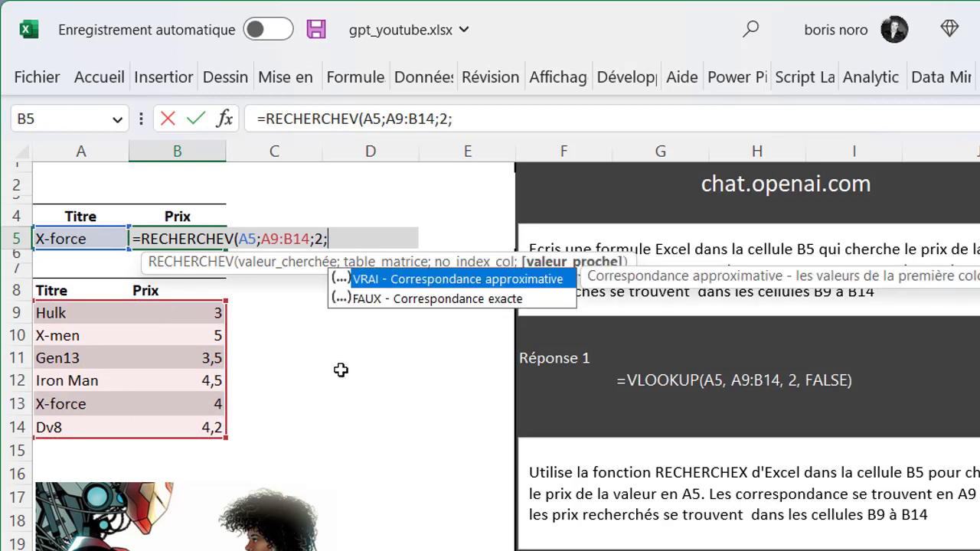
{"action": "double_click", "coordinate": [380, 300]}
{"action": "type", "text": ")"}
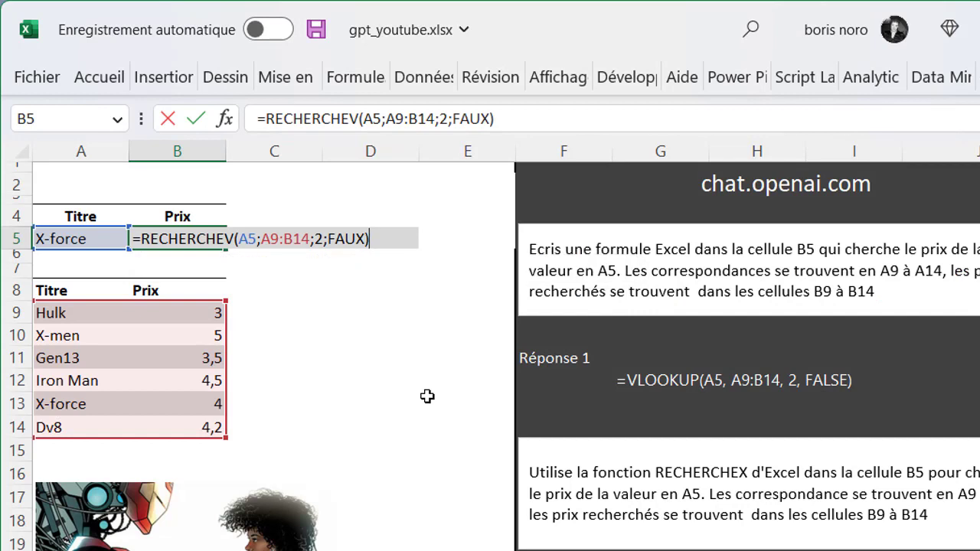
{"action": "key", "text": "Return"}
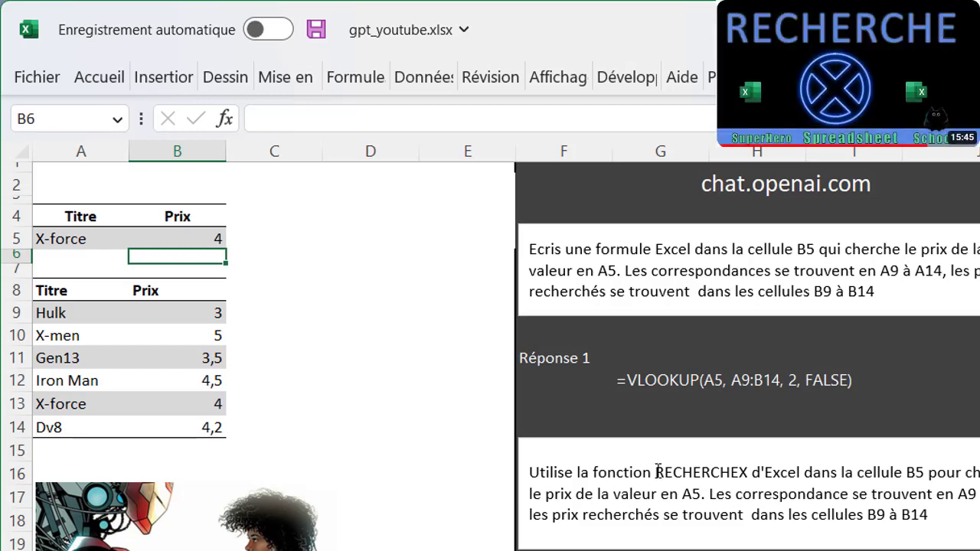
Step: Copy the RECHERCHEX question paragraph from the sheet into ChatGPT's message box
{"action": "left_click_drag", "start_coordinate": [657, 472], "coordinate": [748, 470]}
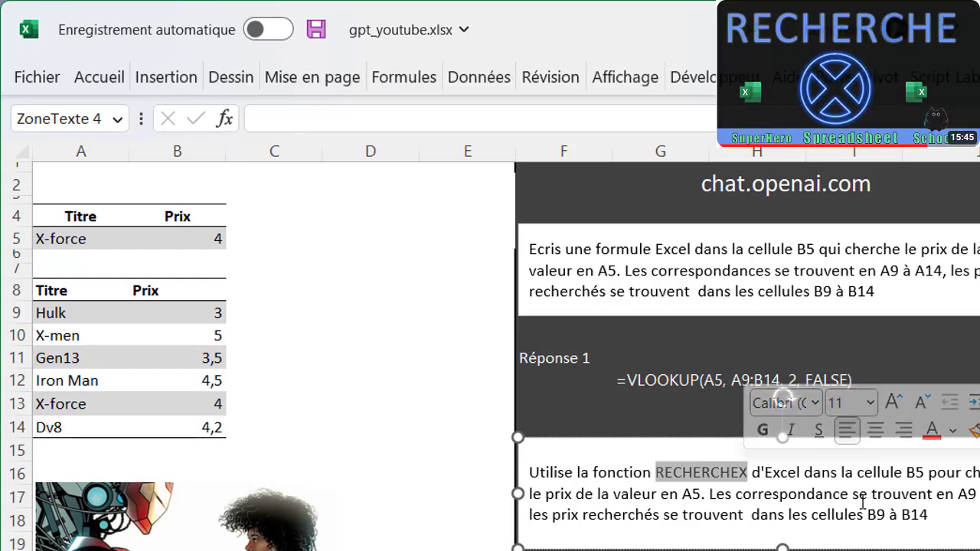
{"action": "left_click", "coordinate": [963, 514]}
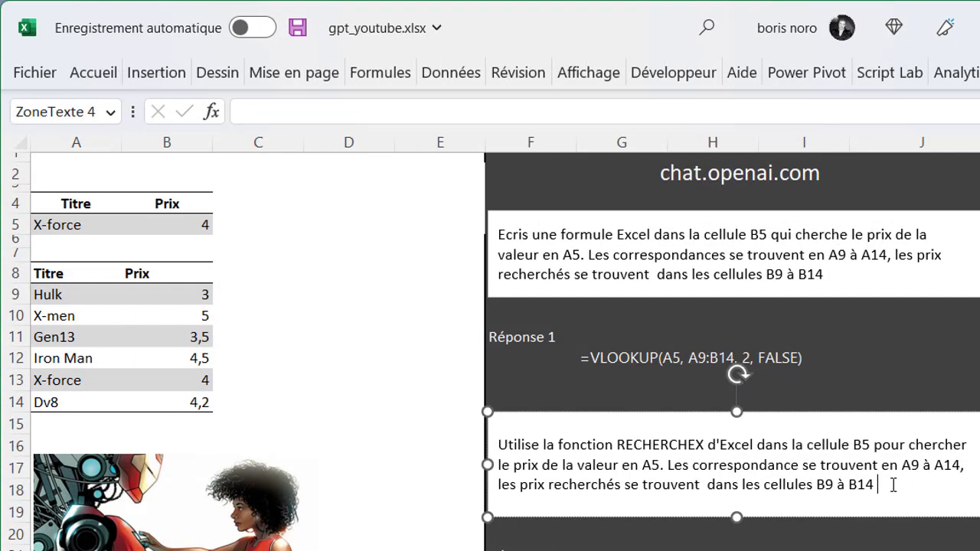
{"action": "left_click_drag", "start_coordinate": [848, 480], "coordinate": [499, 446]}
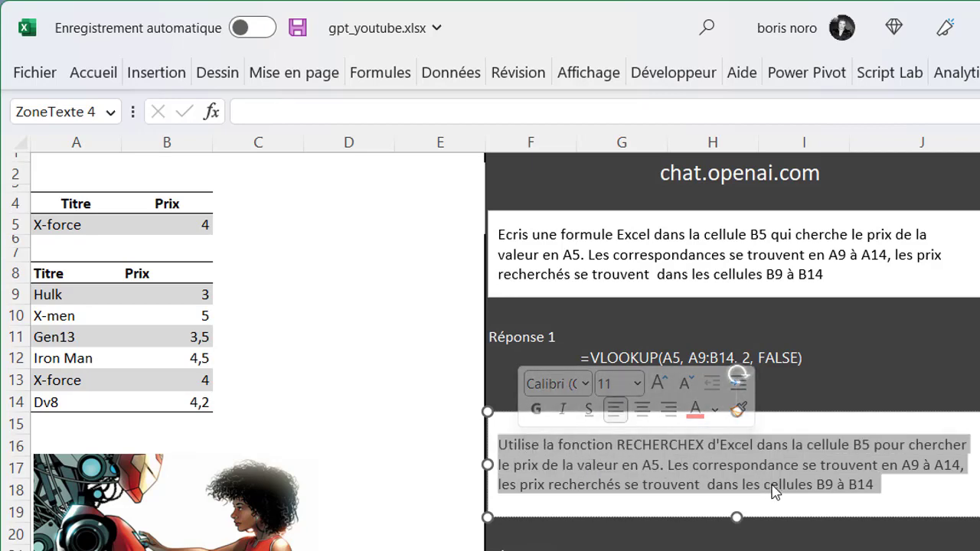
{"action": "type", "text": "Utilise la fonction RECHERCHEX d'Excel dans la cellule B5 pour chercher le prix de la valeur en A5. Les correspondance se trouvent en A9 à A14, les prix recherchés se trouvent  dans les cellules B9 à B14"}
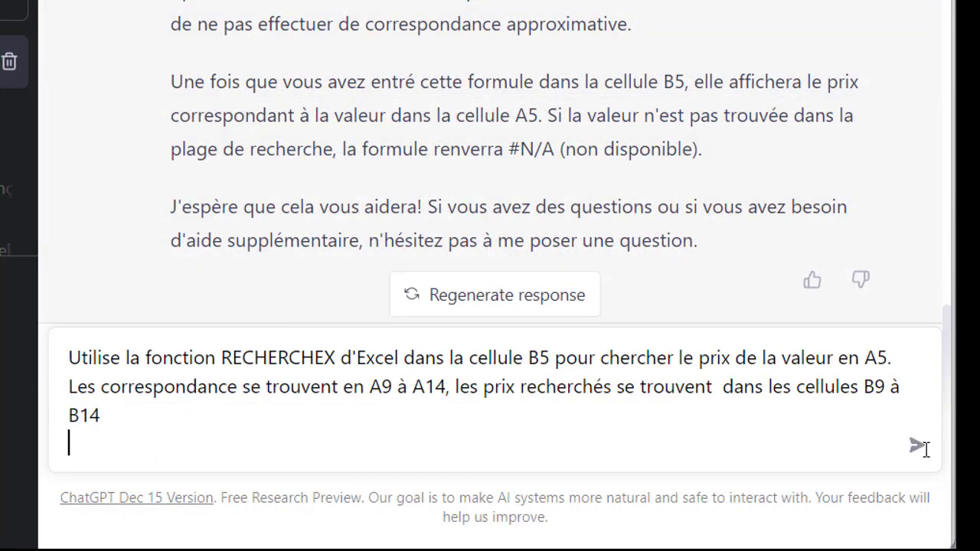
Step: Send the RECHERCHEX question and select the returned =RECHERCHEX(A5, A9:A14, B9:B14) formula
{"action": "left_click", "coordinate": [916, 450]}
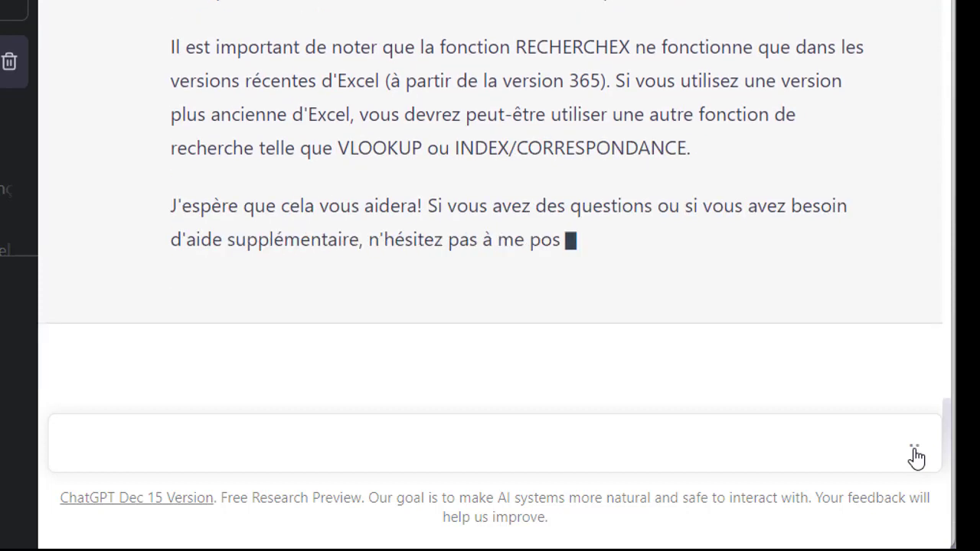
{"action": "scroll", "coordinate": [504, 267], "scroll_direction": "up", "scroll_amount": 5}
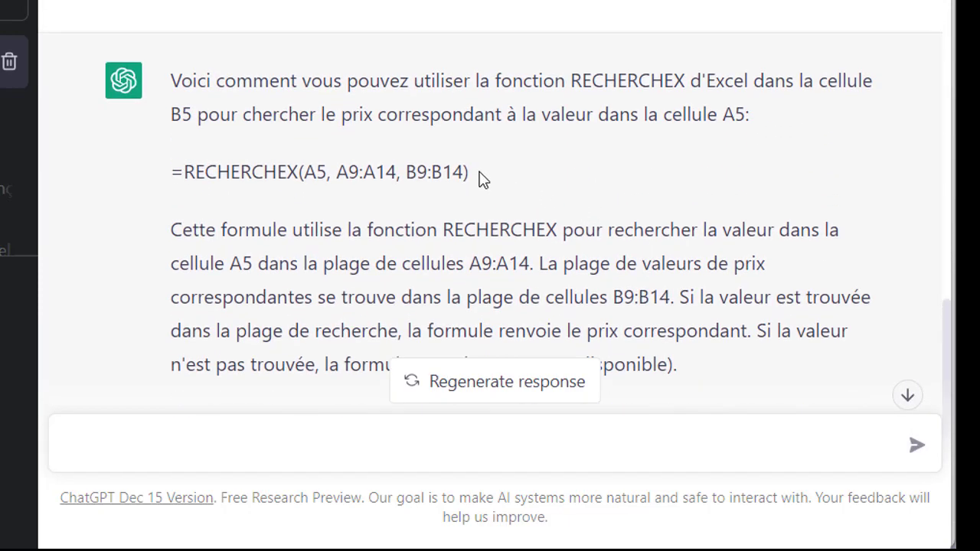
{"action": "left_click_drag", "start_coordinate": [456, 173], "coordinate": [176, 169]}
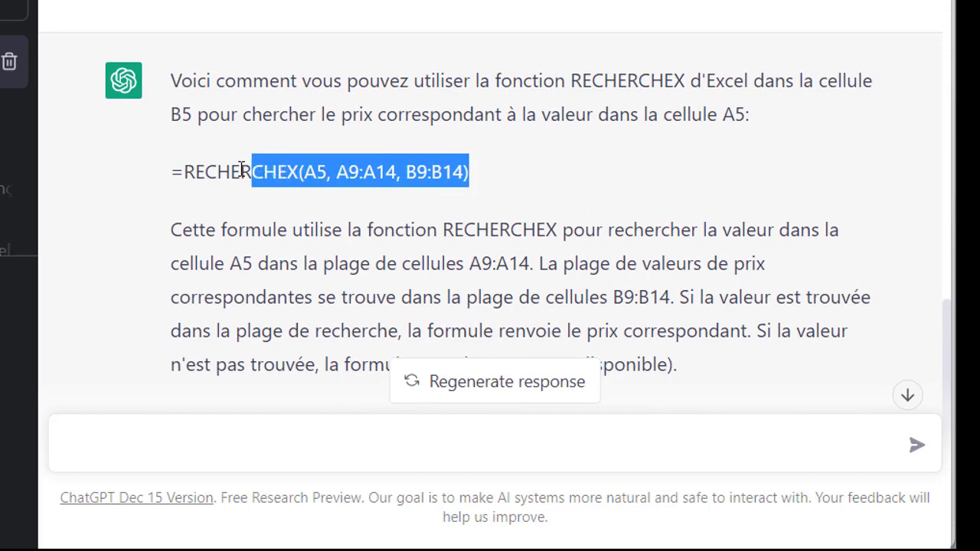
{"action": "left_click", "coordinate": [177, 168]}
Step: Highlight the reply's notes on recent Excel versions and the VLOOKUP and INDEX/CORRESPONDANCE alternatives
{"action": "scroll", "coordinate": [554, 256], "scroll_direction": "down", "scroll_amount": 1}
{"action": "scroll", "coordinate": [554, 257], "scroll_direction": "down", "scroll_amount": 2}
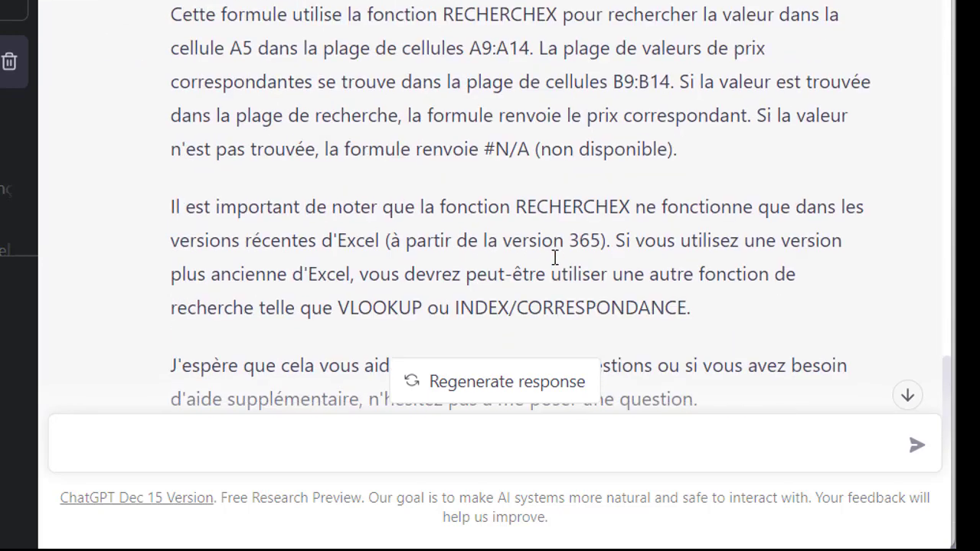
{"action": "scroll", "coordinate": [554, 257], "scroll_direction": "down", "scroll_amount": 2}
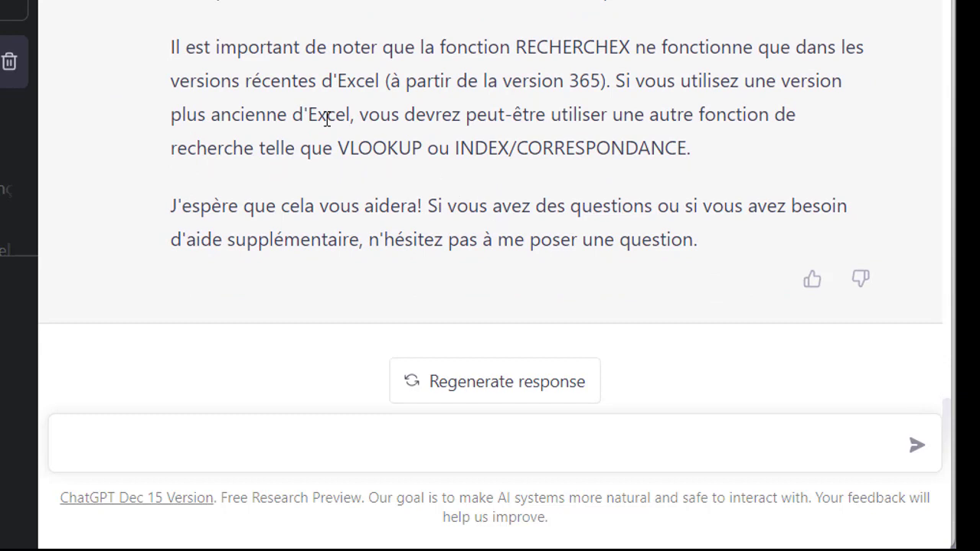
{"action": "left_click_drag", "start_coordinate": [198, 80], "coordinate": [606, 81]}
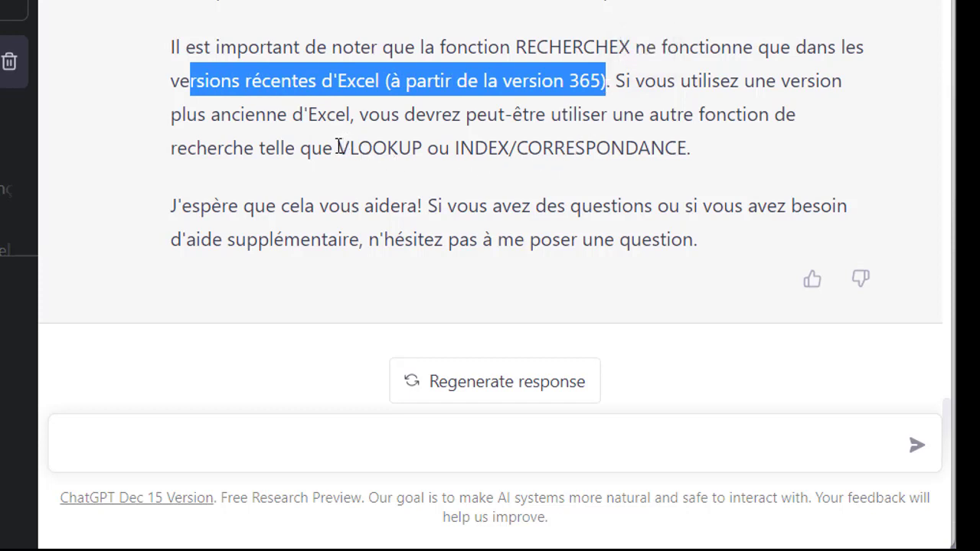
{"action": "left_click_drag", "start_coordinate": [338, 147], "coordinate": [427, 148]}
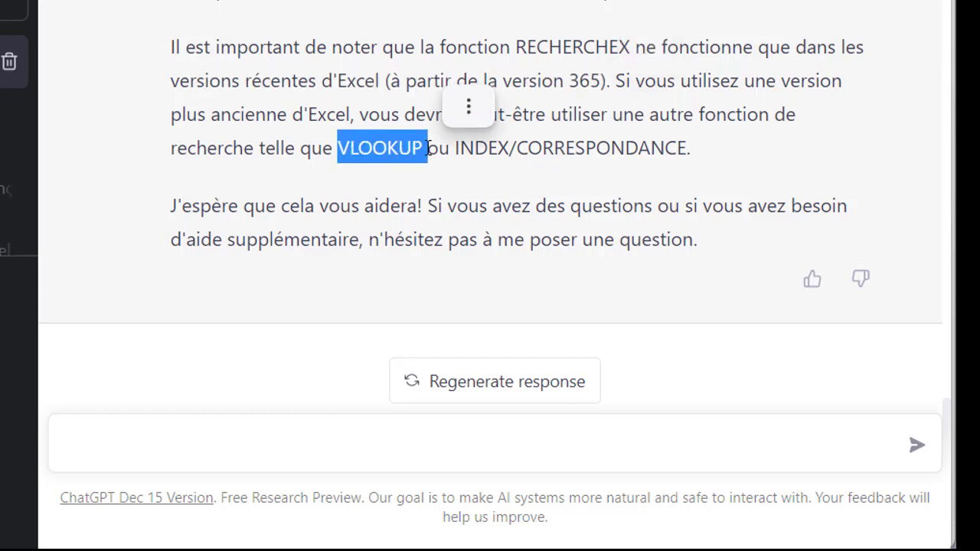
{"action": "left_click_drag", "start_coordinate": [458, 147], "coordinate": [688, 147]}
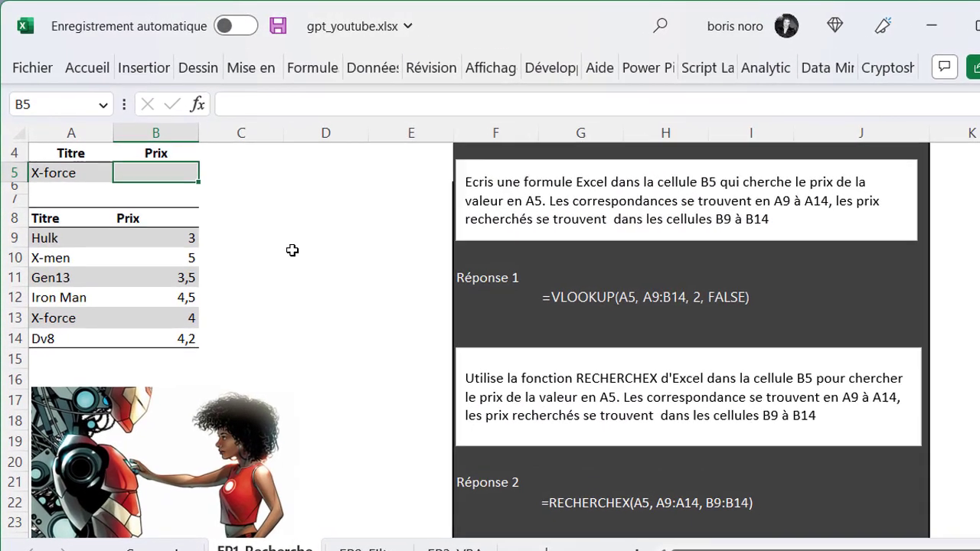
Step: Enter =RECHERCHEX(A5;A9:A14;B9:B14) in B5, returning the price 4
{"action": "type", "text": "="}
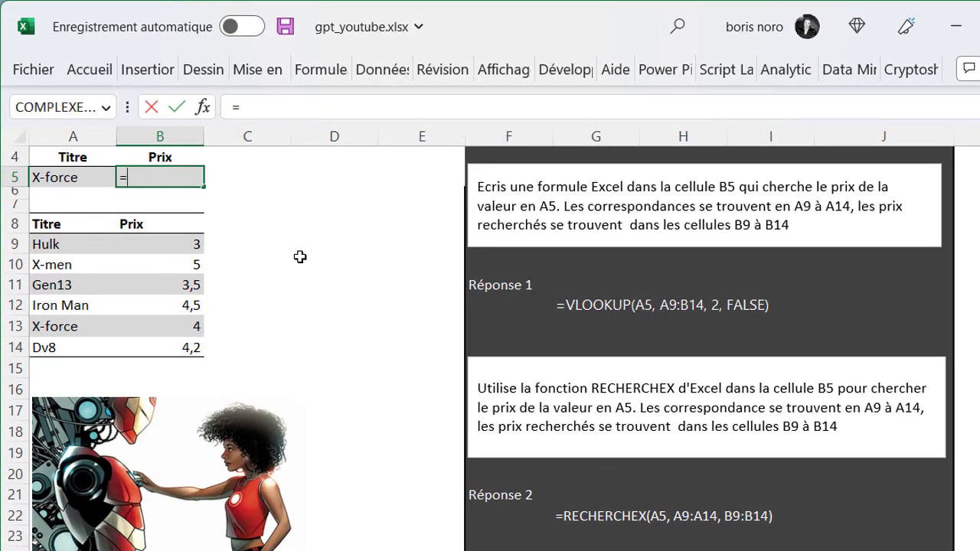
{"action": "type", "text": "RECHERCHEX("}
{"action": "left_click", "coordinate": [54, 182]}
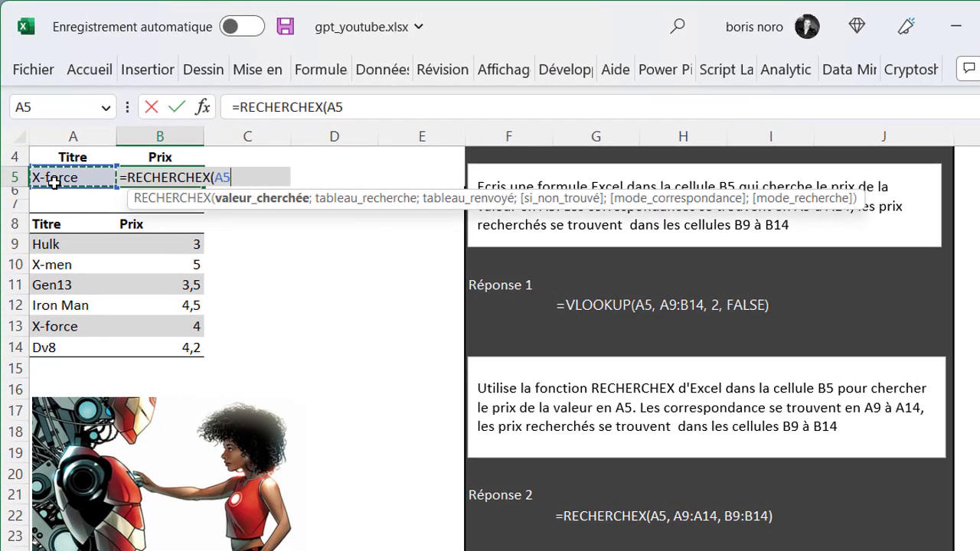
{"action": "type", "text": ";"}
{"action": "left_click_drag", "start_coordinate": [47, 243], "coordinate": [53, 339]}
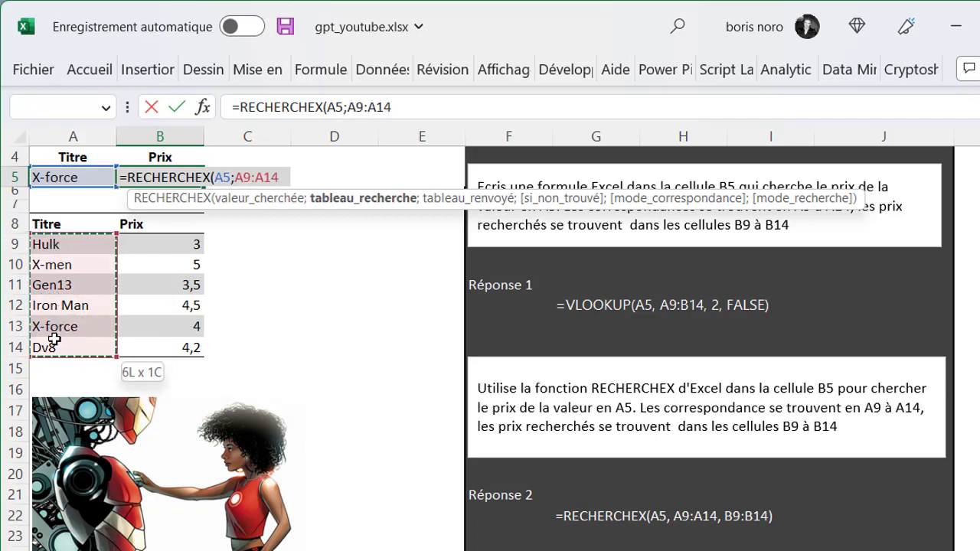
{"action": "type", "text": ";"}
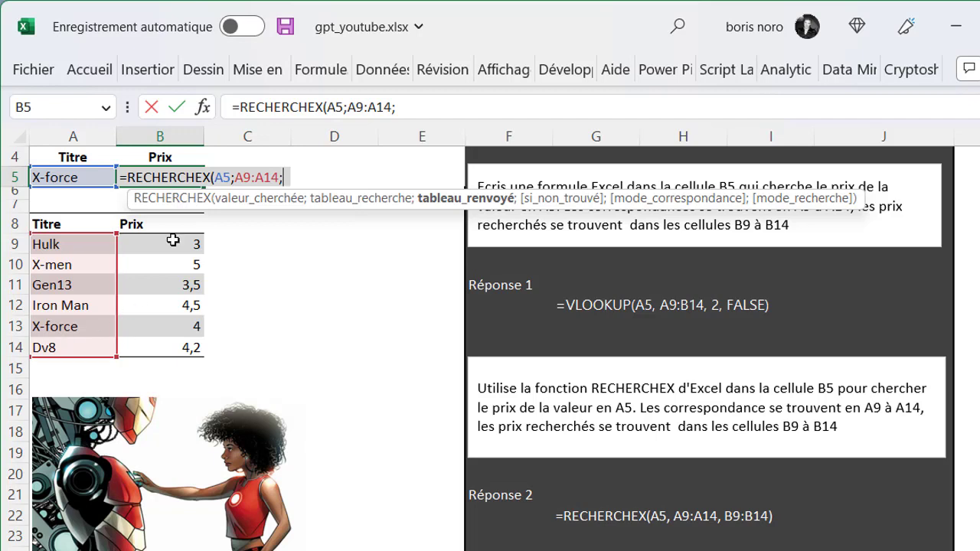
{"action": "left_click_drag", "start_coordinate": [173, 241], "coordinate": [161, 344]}
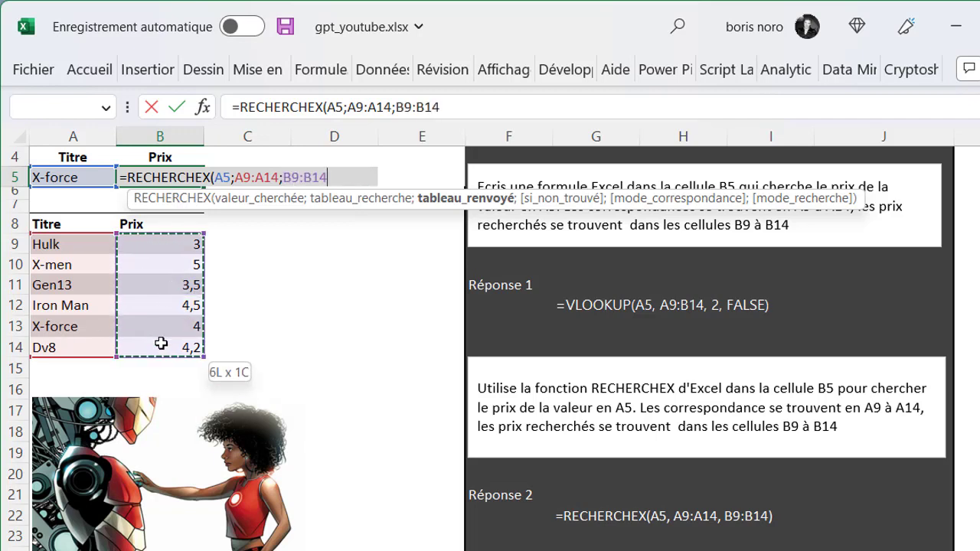
{"action": "type", "text": ")"}
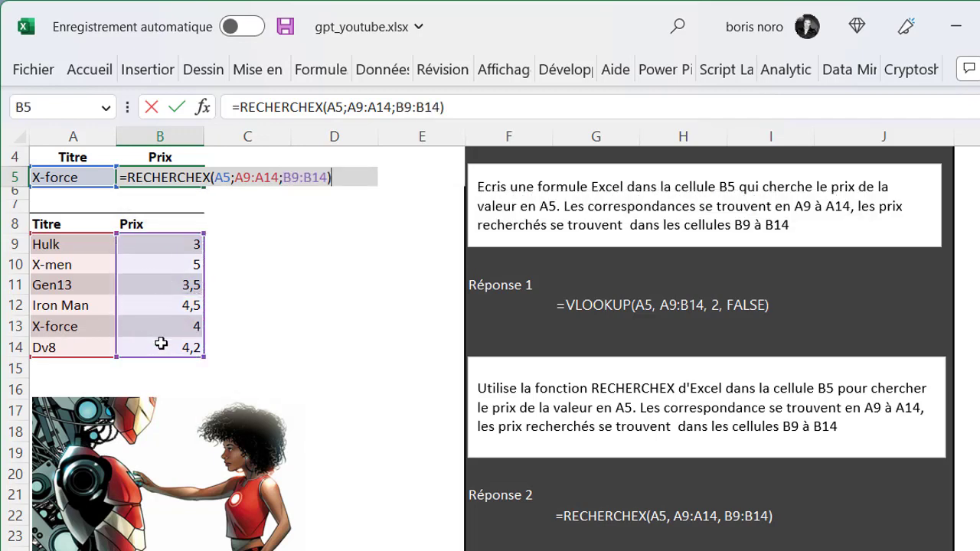
{"action": "key", "text": "Return"}
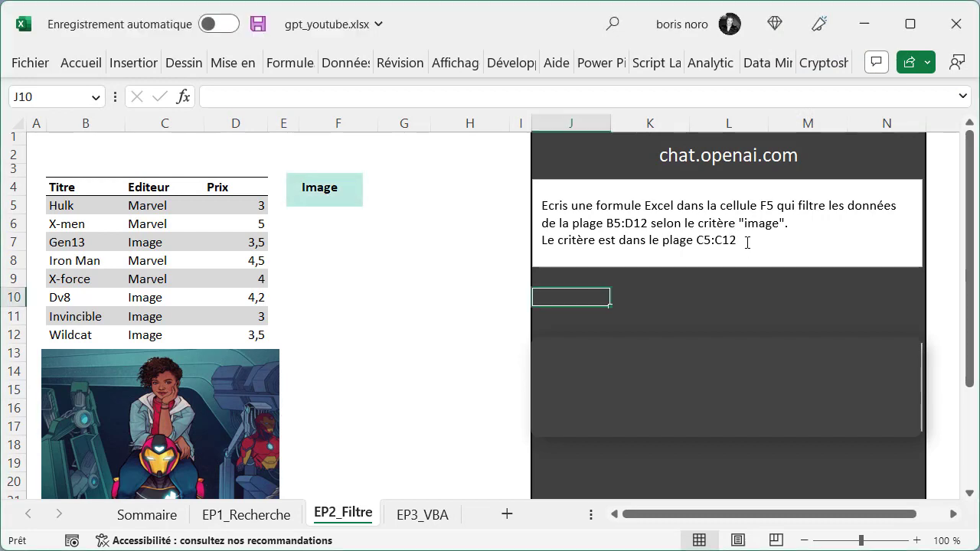
Step: Copy the F5 filter prompt about B5:D12 and "image" into ChatGPT's message box
{"action": "left_click_drag", "start_coordinate": [746, 242], "coordinate": [560, 206]}
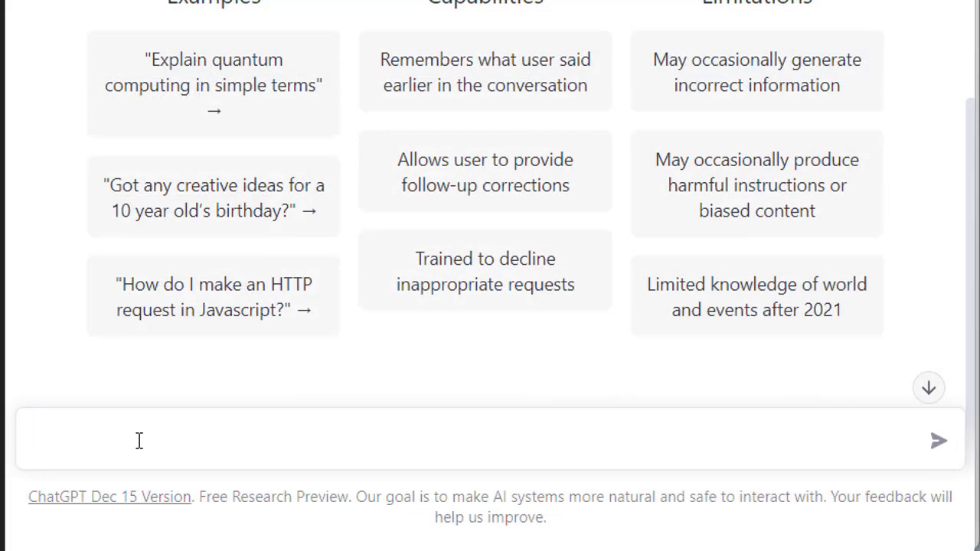
{"action": "type", "text": "Ecris une formule Excel dans la cellule F5 qui filtre les données de la plage B5:D12 selon le critère \"image\". Le critère est dans le plage C5:C12"}
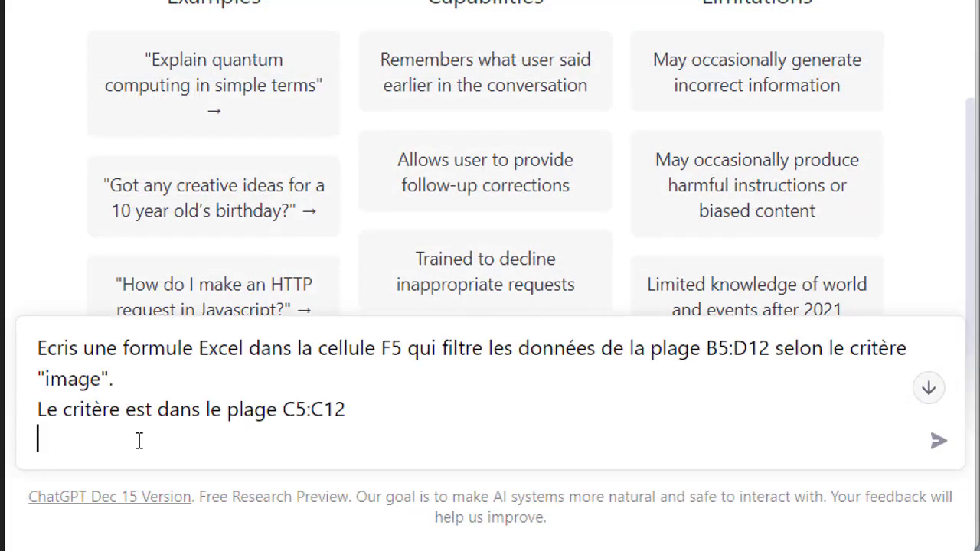
Step: Send the filter prompt and select the returned =FILTRE(B5:D12, C5:C12, "image") formula
{"action": "left_click", "coordinate": [935, 443]}
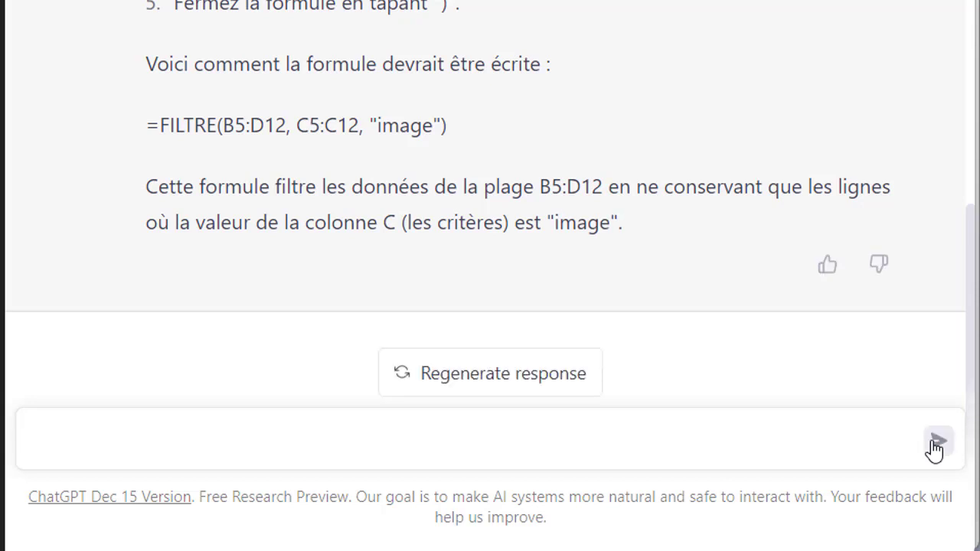
{"action": "left_click_drag", "start_coordinate": [146, 125], "coordinate": [457, 111]}
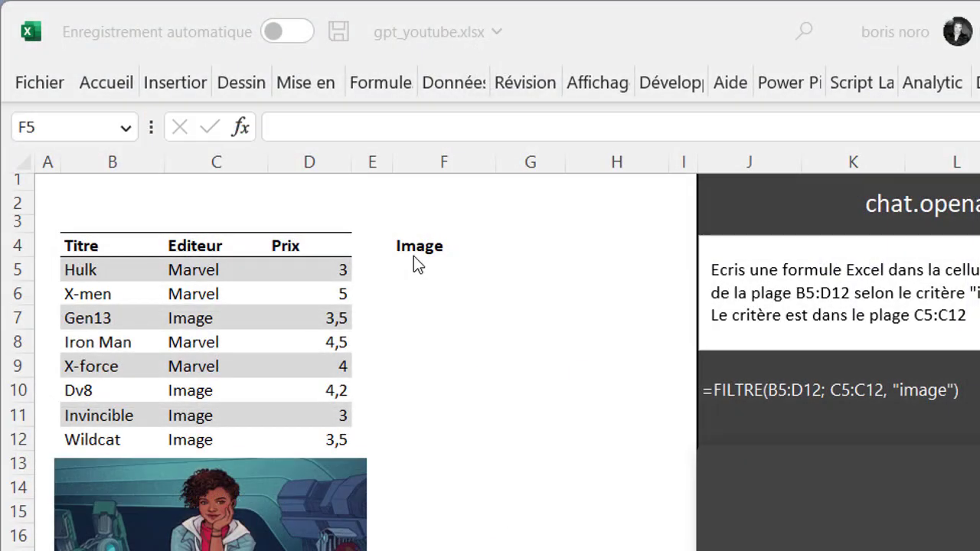
{"action": "left_click", "coordinate": [415, 264]}
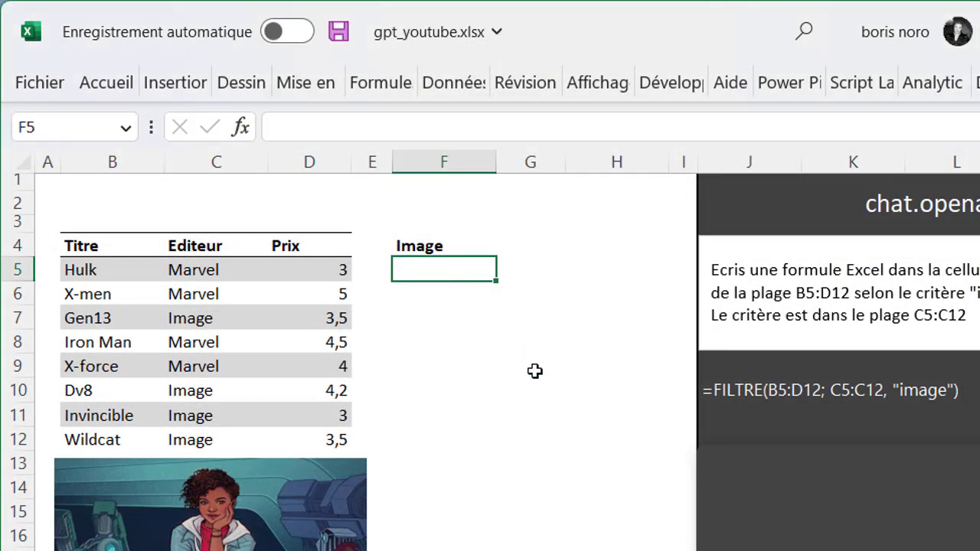
Step: Write a FILTRE formula in F5 filtering B5:D12 on C5:C12 matching "image"
{"action": "type", "text": "=fil"}
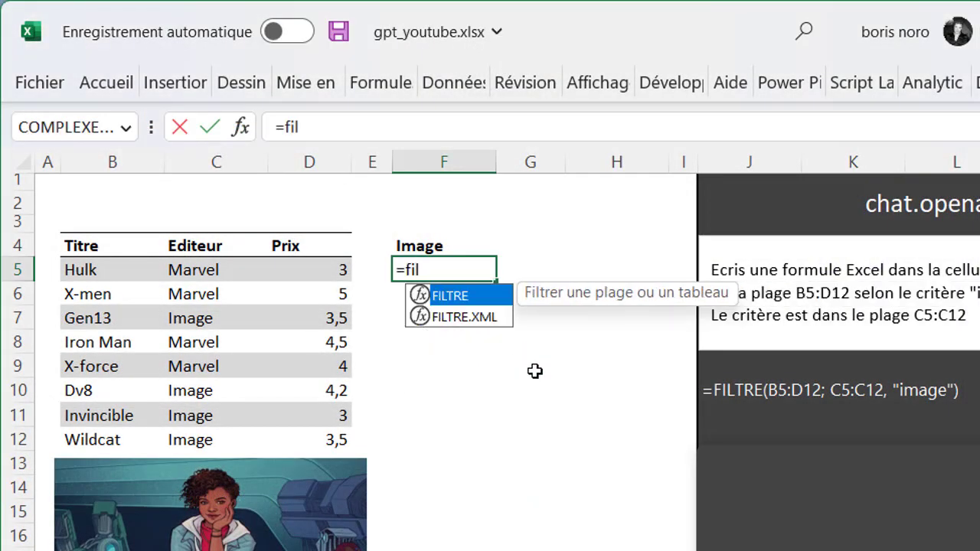
{"action": "double_click", "coordinate": [459, 297]}
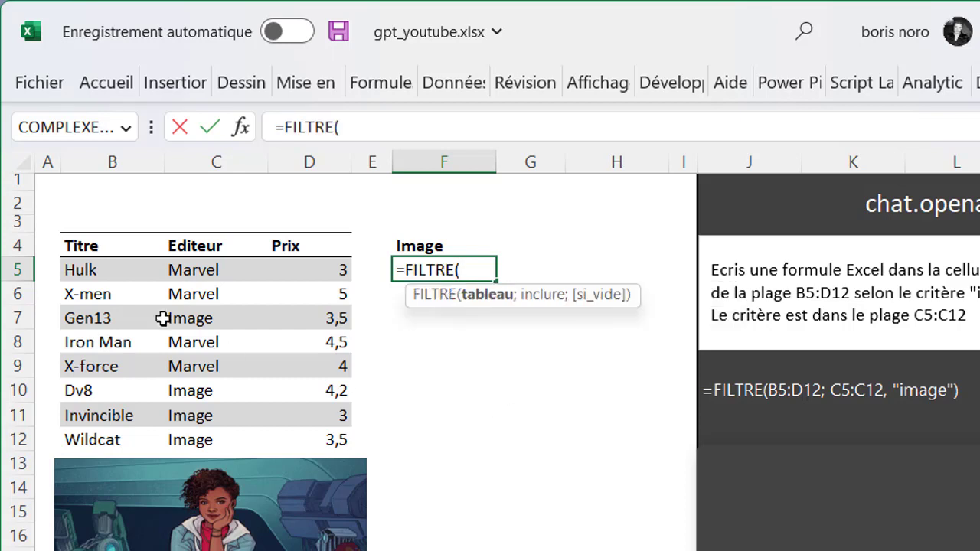
{"action": "mouse_move", "coordinate": [105, 271]}
{"action": "left_mouse_down"}
{"action": "mouse_move", "coordinate": [292, 411]}
{"action": "mouse_move", "coordinate": [292, 433]}
{"action": "left_mouse_up"}
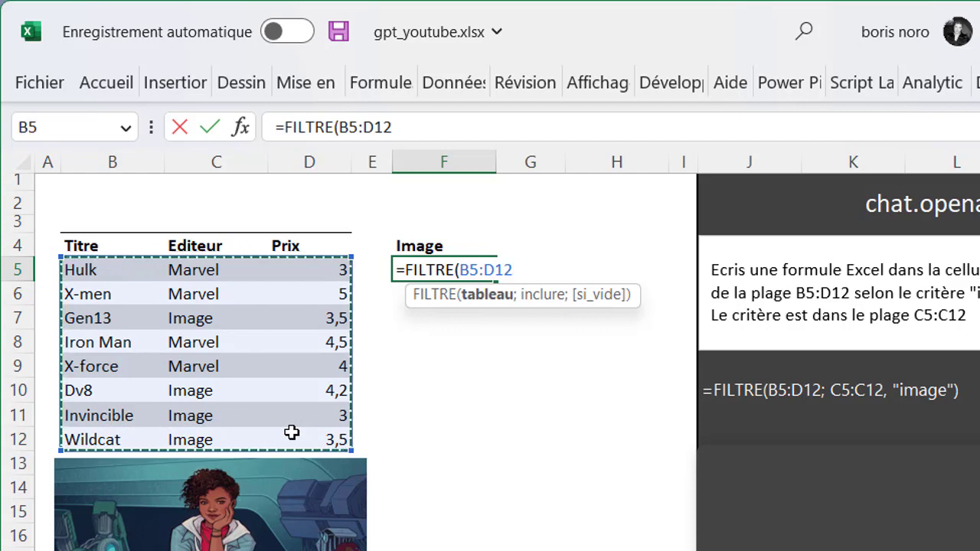
{"action": "type", "text": ";"}
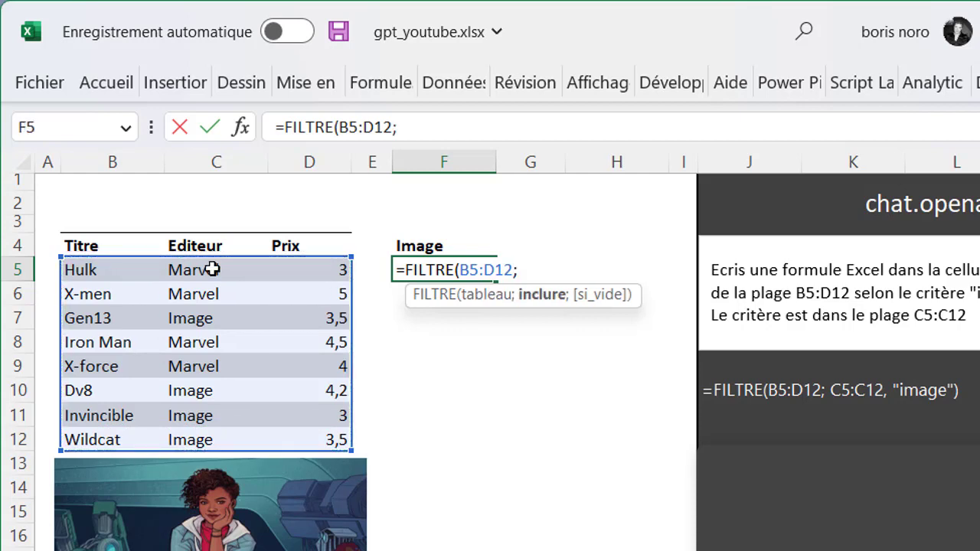
{"action": "left_click", "coordinate": [212, 269]}
{"action": "left_click_drag", "start_coordinate": [212, 270], "coordinate": [209, 430]}
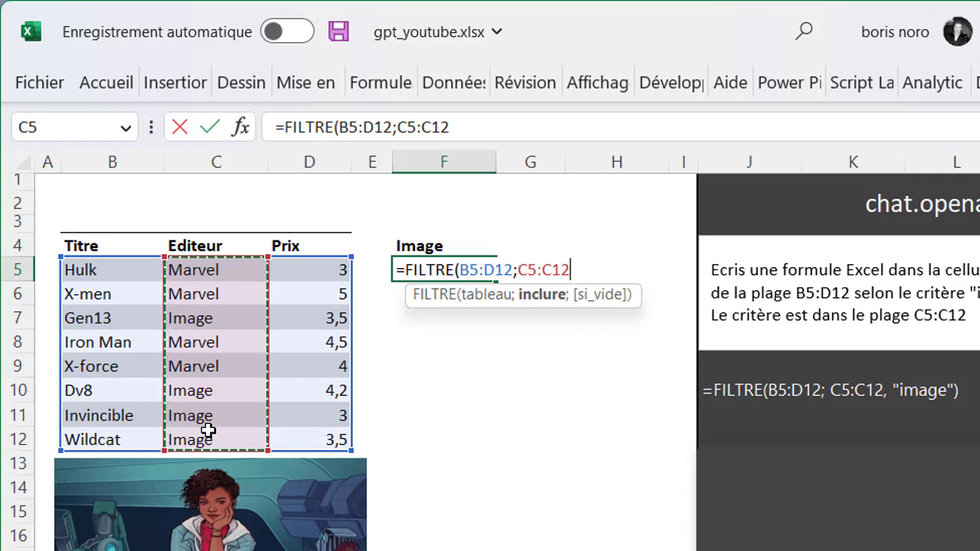
{"action": "type", "text": "\"ima"}
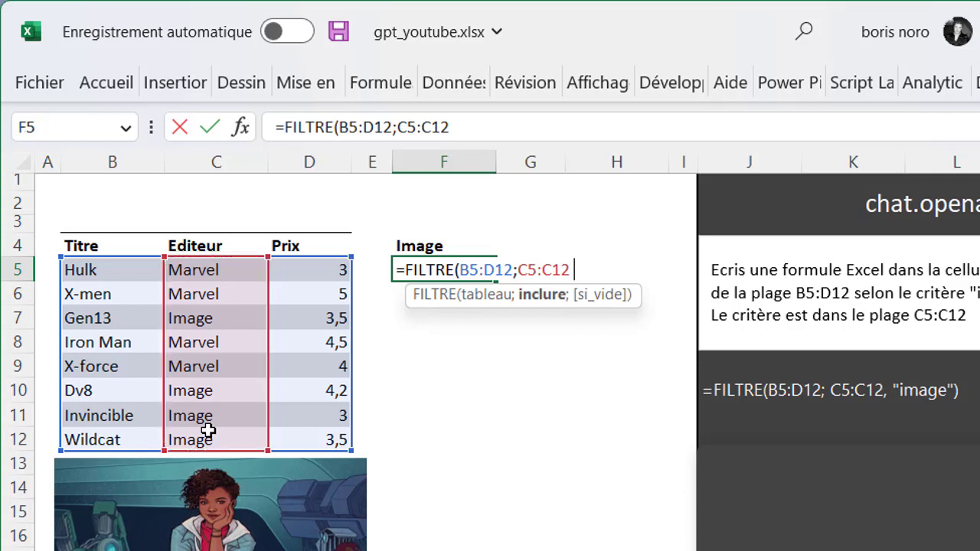
{"action": "type", "text": "ge"}
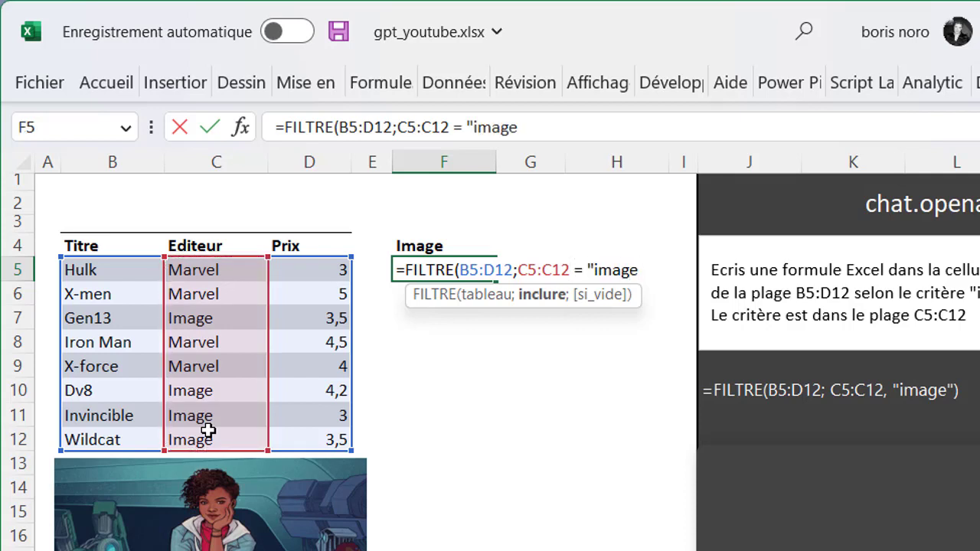
{"action": "key", "text": "Return"}
Step: Correct the F5 formula so it lists Gen13, Dv8, Invincible and Wildcat
{"action": "left_click", "coordinate": [427, 270]}
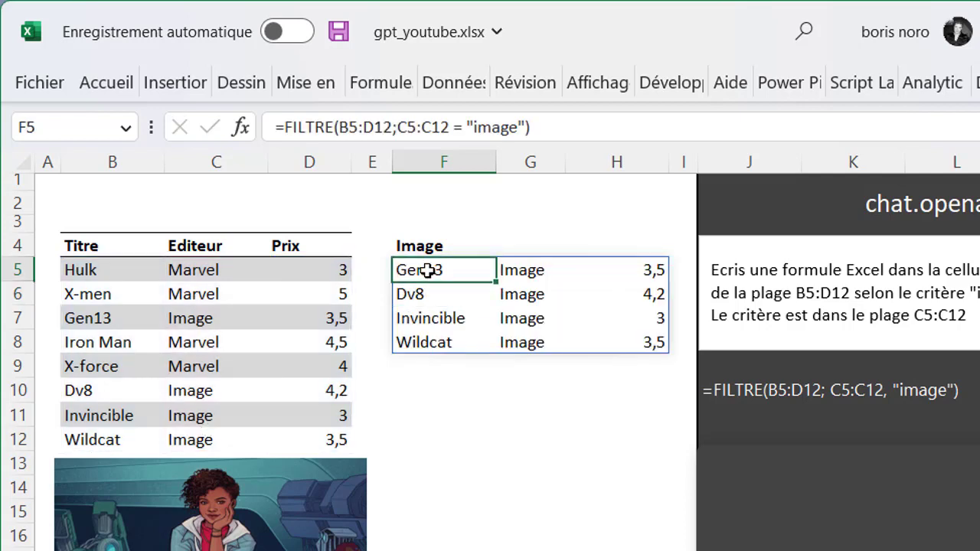
{"action": "left_click", "coordinate": [469, 127]}
{"action": "key", "text": "BackSpace"}
{"action": "key", "text": "BackSpace"}
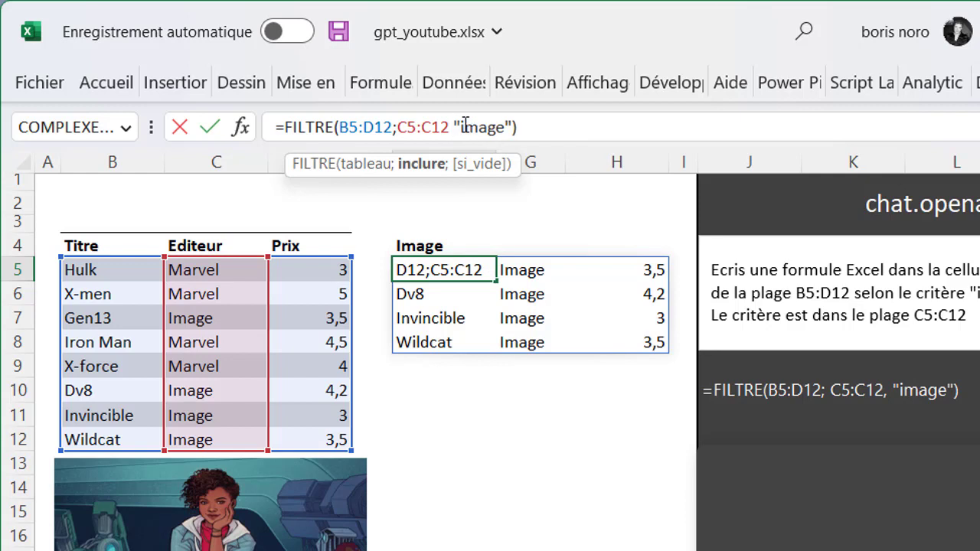
{"action": "type", "text": ";"}
{"action": "key", "text": "Return"}
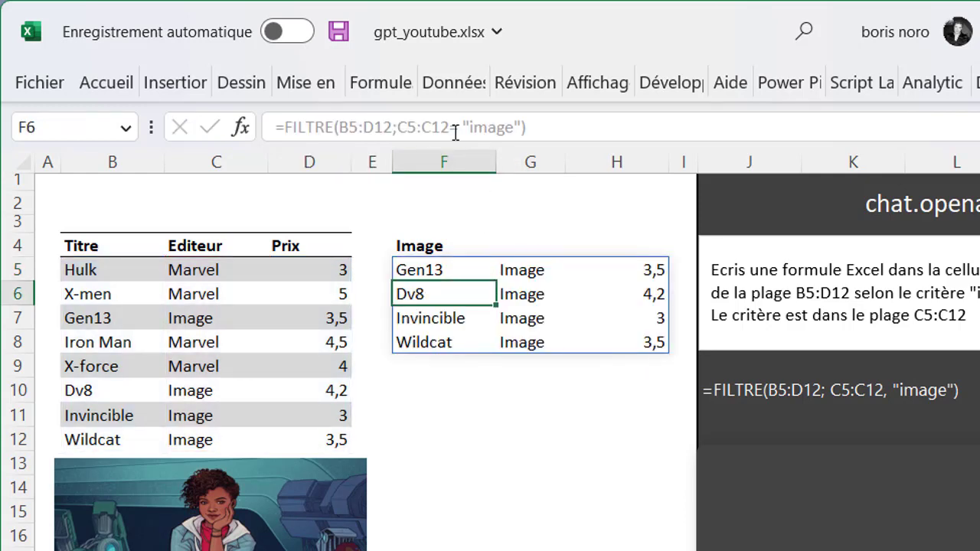
{"action": "key", "text": "ctrl+Page_Up"}
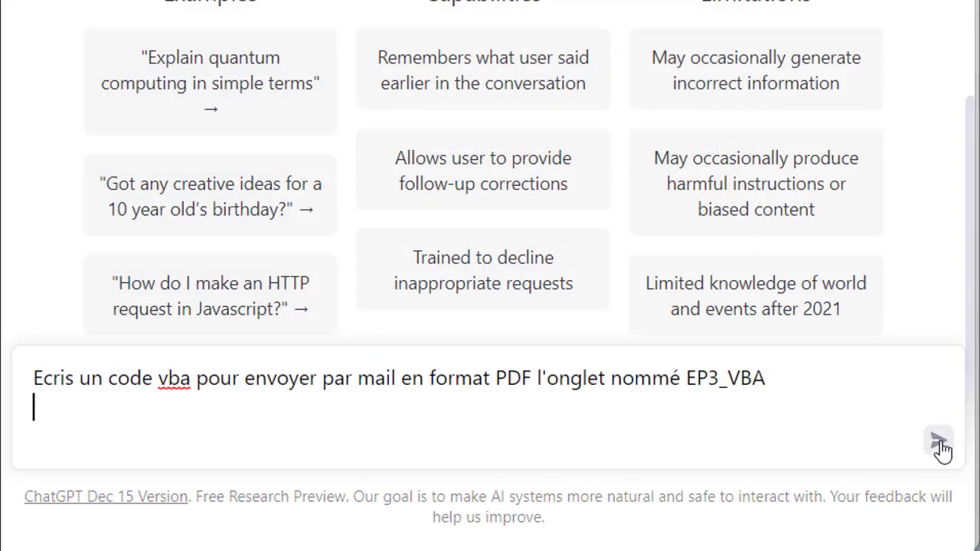
Step: Send the VBA prompt to ChatGPT and copy the returned EnvoyerParMail macro code
{"action": "left_click", "coordinate": [938, 444]}
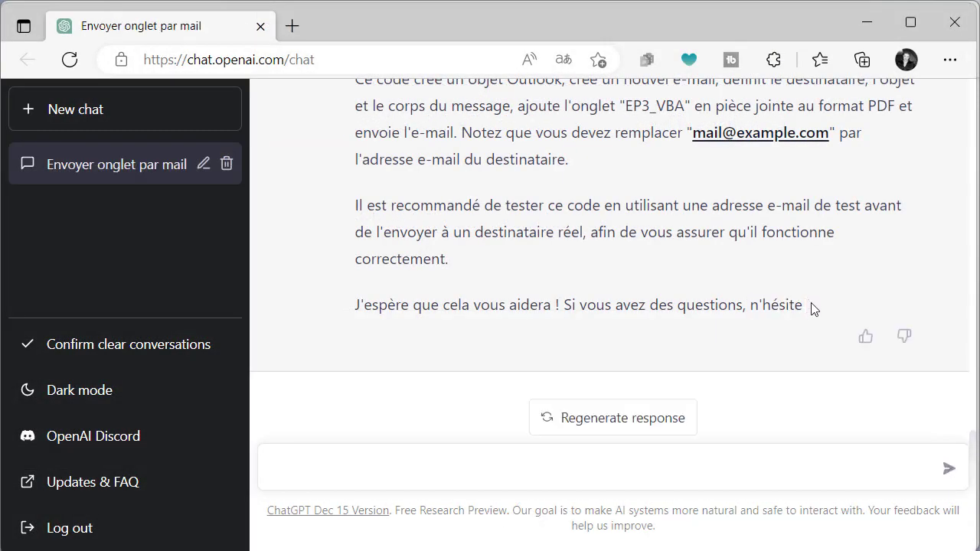
{"action": "scroll", "coordinate": [811, 309], "scroll_direction": "up", "scroll_amount": 5}
{"action": "scroll", "coordinate": [811, 302], "scroll_direction": "up", "scroll_amount": 3}
{"action": "scroll", "coordinate": [811, 302], "scroll_direction": "up", "scroll_amount": 1}
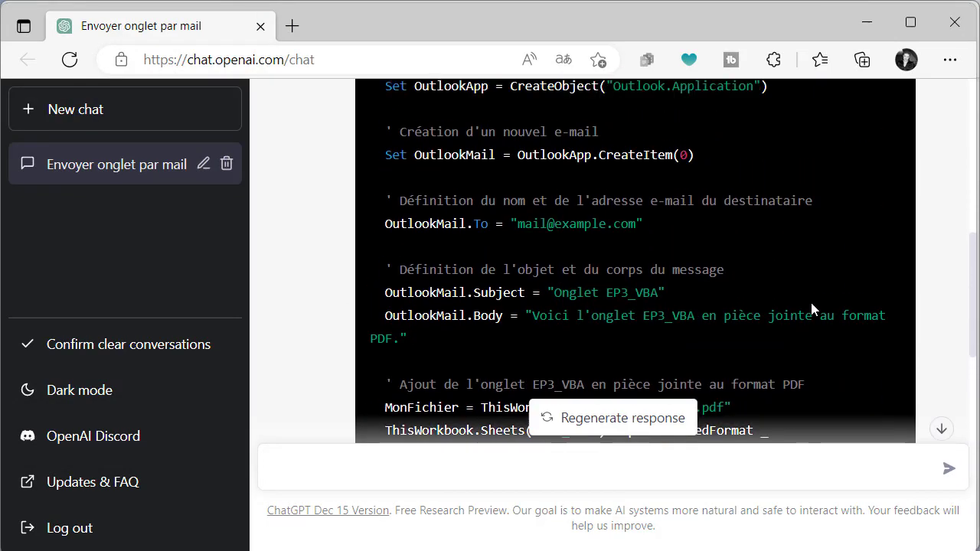
{"action": "scroll", "coordinate": [812, 306], "scroll_direction": "up", "scroll_amount": 2}
{"action": "scroll", "coordinate": [811, 302], "scroll_direction": "up", "scroll_amount": 2}
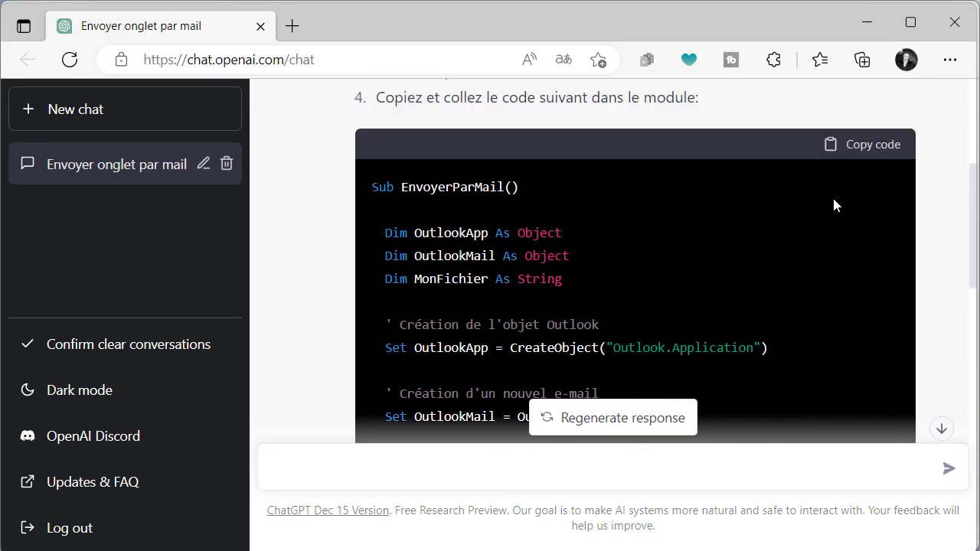
{"action": "left_click", "coordinate": [858, 146]}
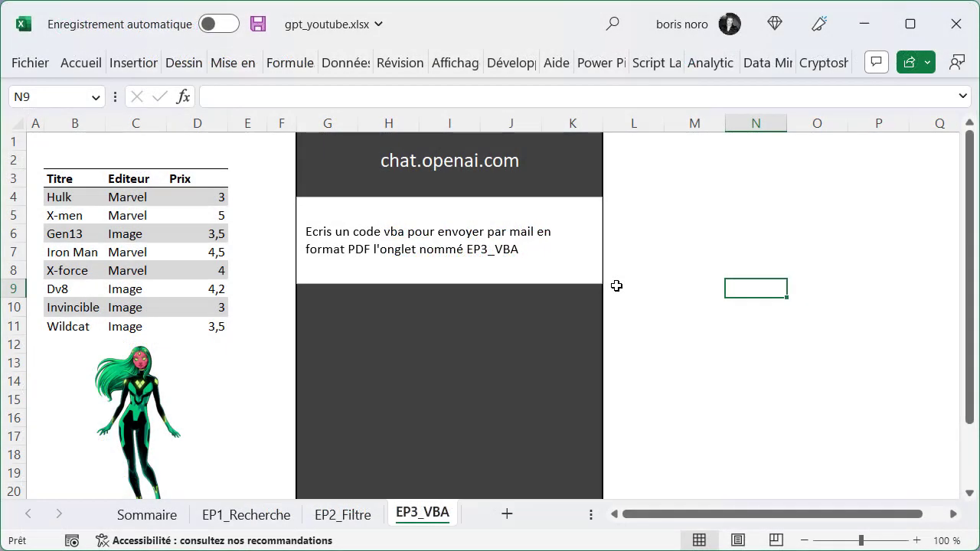
Step: Paste the EnvoyerParMail macro into the workbook's Visual Basic editor
{"action": "left_click", "coordinate": [511, 62]}
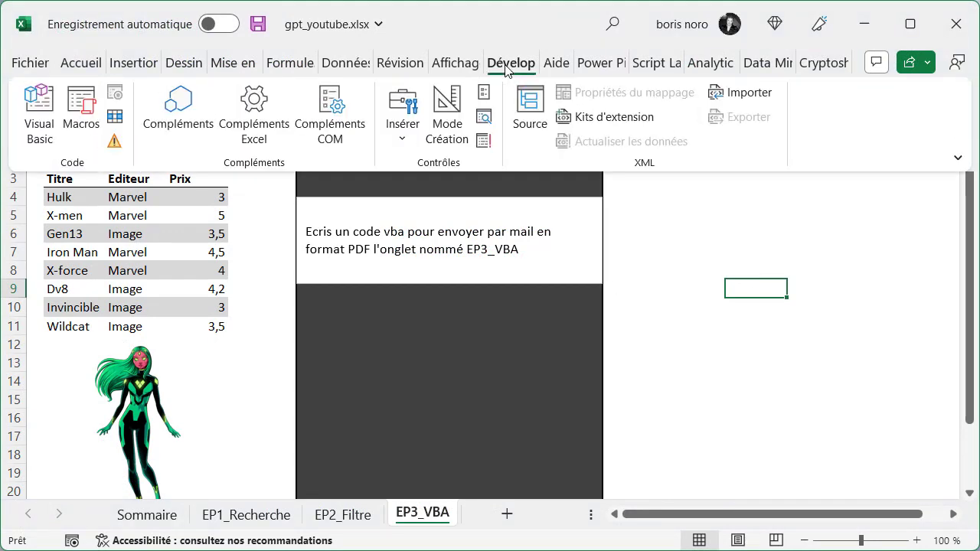
{"action": "left_click", "coordinate": [39, 123]}
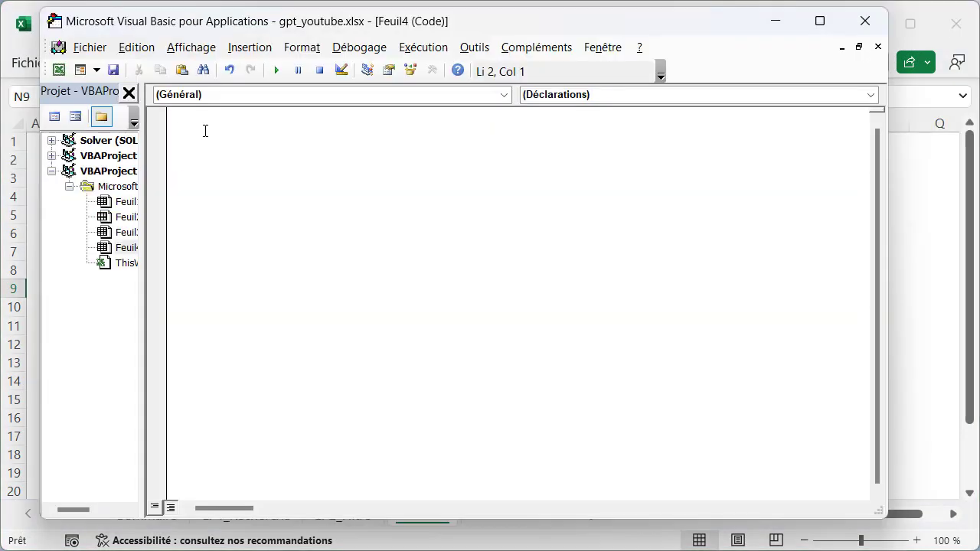
{"action": "key", "text": "ctrl+v"}
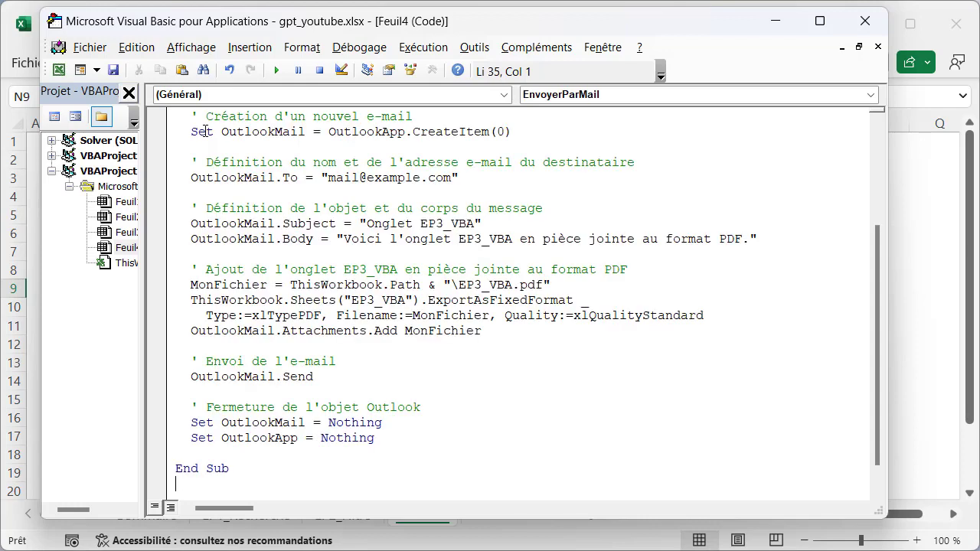
Step: Replace the OutlookMail.To recipient with the user's own e-mail address and run the macro
{"action": "left_click_drag", "start_coordinate": [878, 354], "coordinate": [876, 283]}
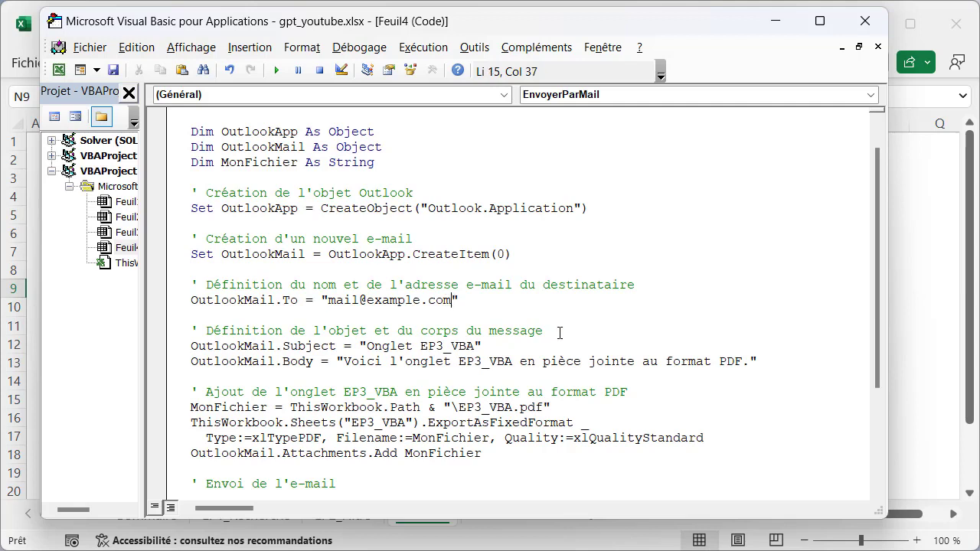
{"action": "key", "text": "BackSpace"}
{"action": "key", "text": "BackSpace"}
{"action": "key", "text": "BackSpace"}
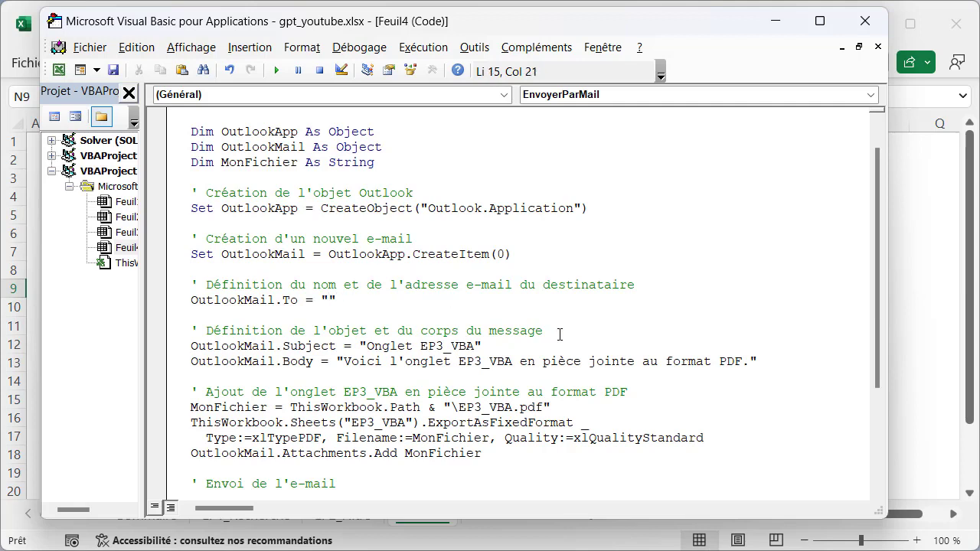
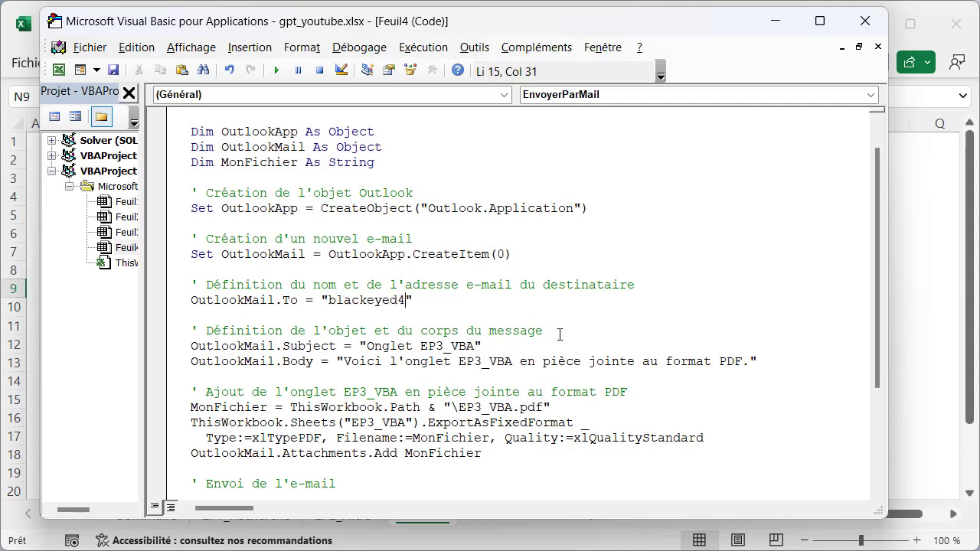
{"action": "left_click", "coordinate": [276, 71]}
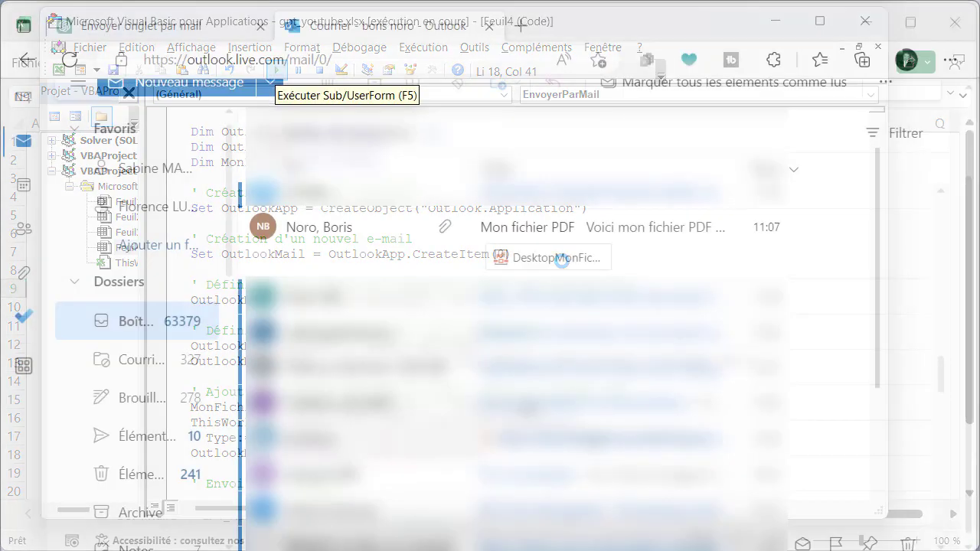